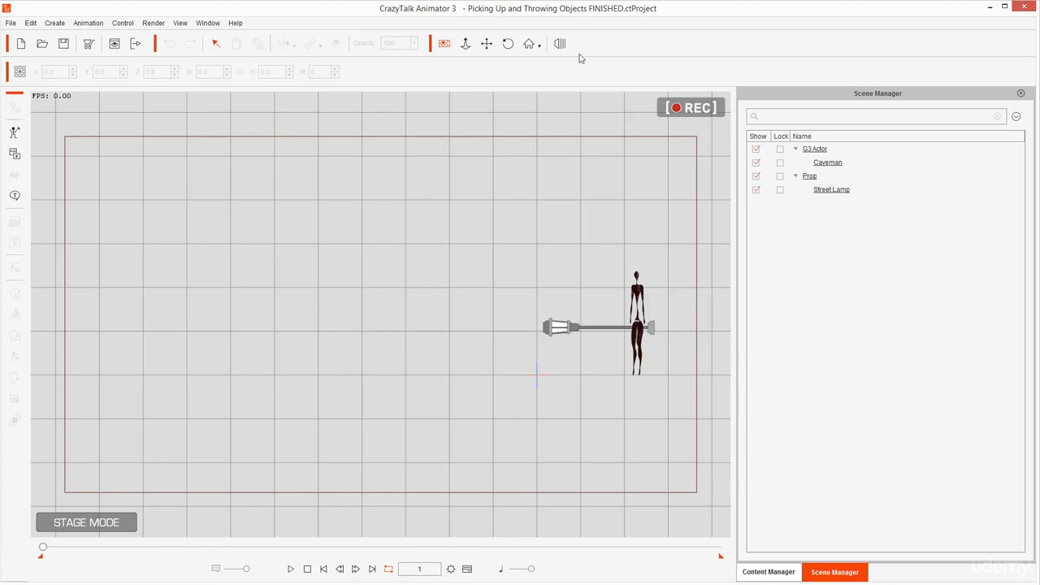
pyautogui.moveTo(496, 4)
pyautogui.mouseDown()
pyautogui.moveTo(450, 18)
pyautogui.moveTo(496, 31)
pyautogui.moveTo(692, 27)
pyautogui.moveTo(529, 7)
pyautogui.mouseUp()
pyautogui.press('Escape')
pyautogui.moveTo(647, 269)
pyautogui.mouseDown()
pyautogui.moveTo(613, 295)
pyautogui.moveTo(631, 313)
pyautogui.moveTo(656, 306)
pyautogui.moveTo(626, 260)
pyautogui.mouseUp()
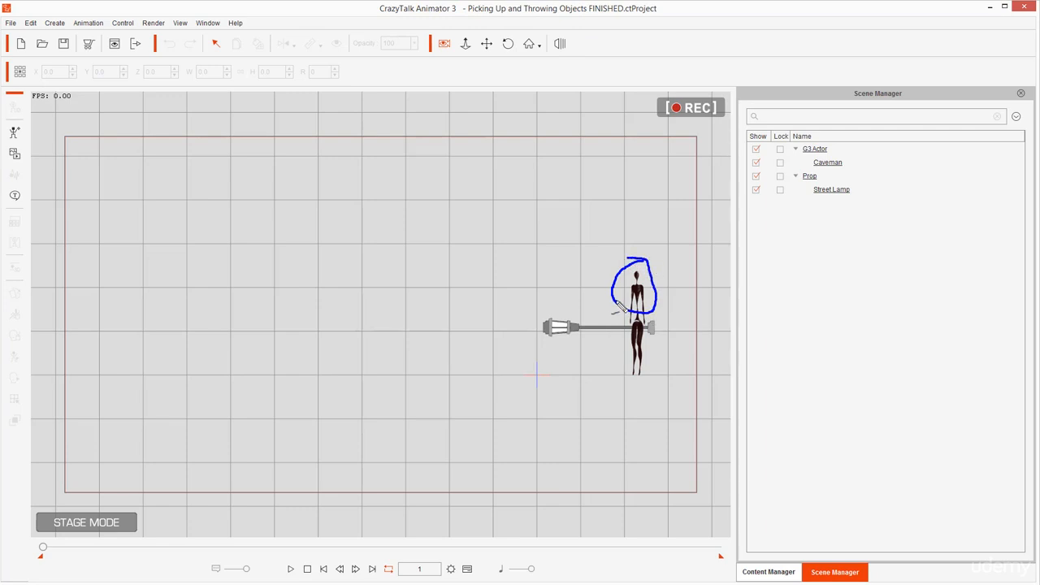
pyautogui.moveTo(619, 305)
pyautogui.mouseDown()
pyautogui.moveTo(596, 314)
pyautogui.moveTo(603, 327)
pyautogui.mouseUp()
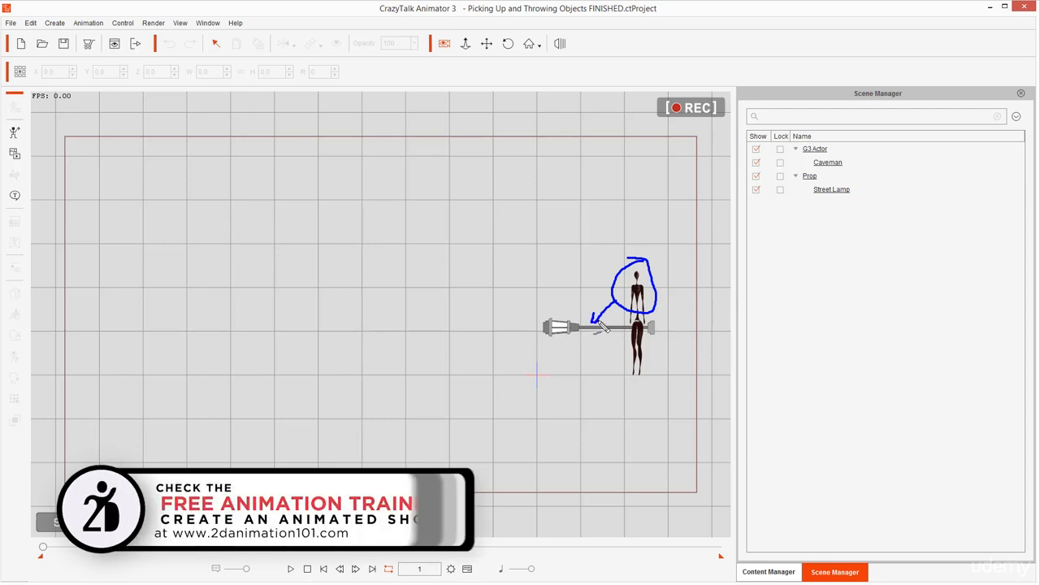
pyautogui.press('Escape')
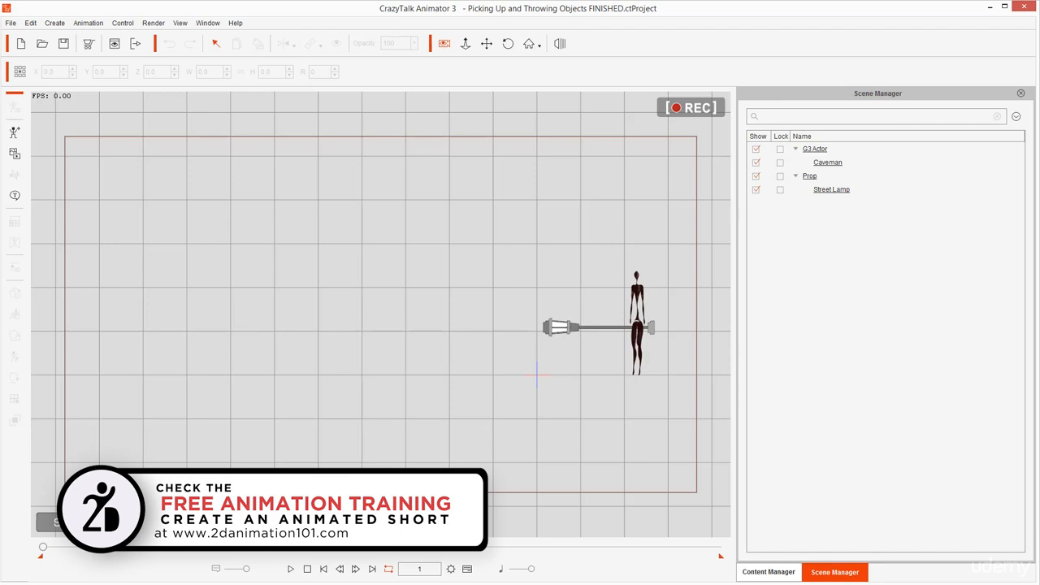
# - Play the finished project's animation from the first frame to review the Caveman picking up and throwing the Street Lamp
pyautogui.click(293, 568)
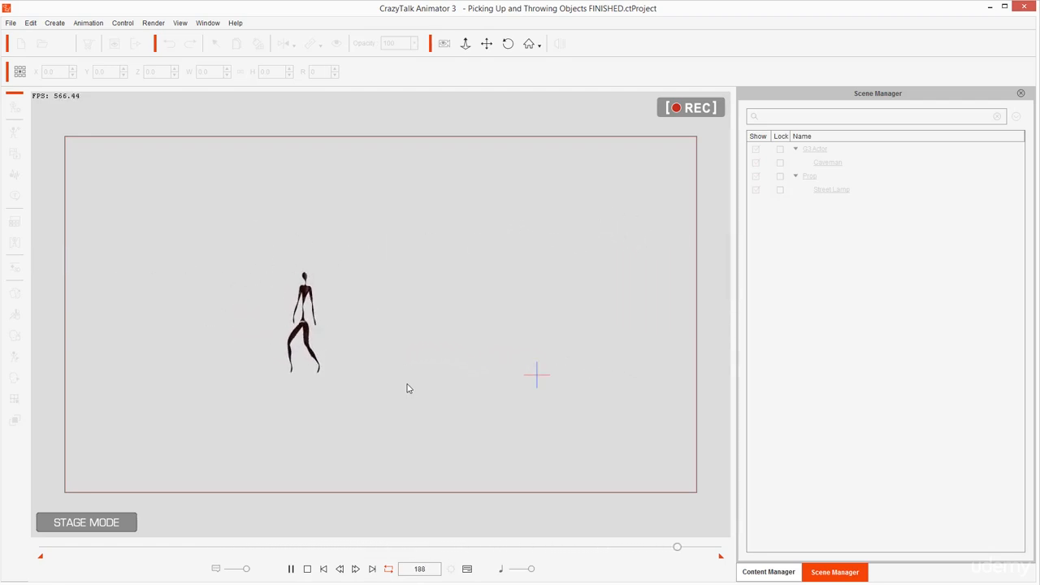
pyautogui.press('space')
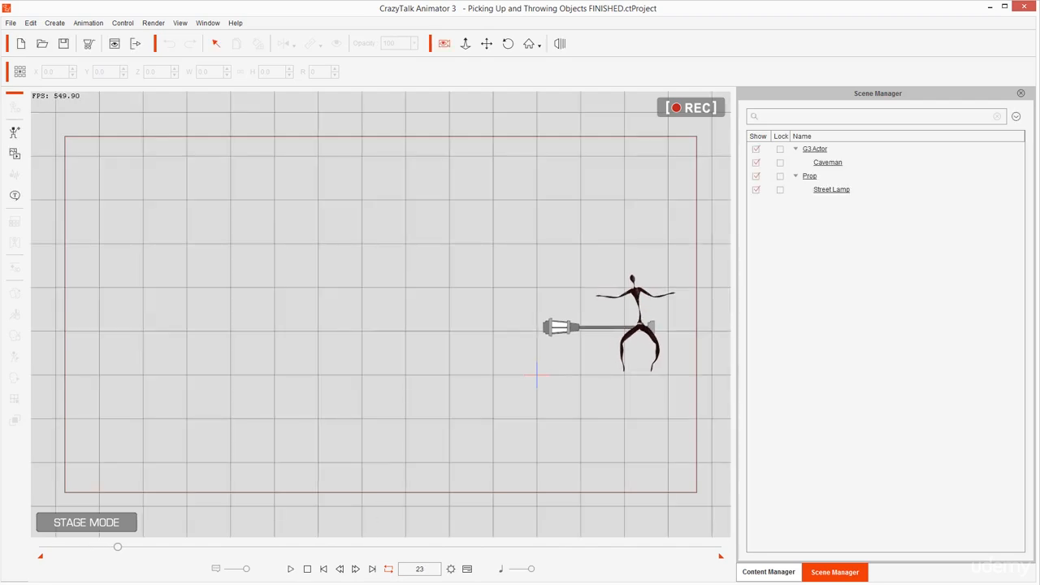
pyautogui.click(323, 569)
pyautogui.press('space')
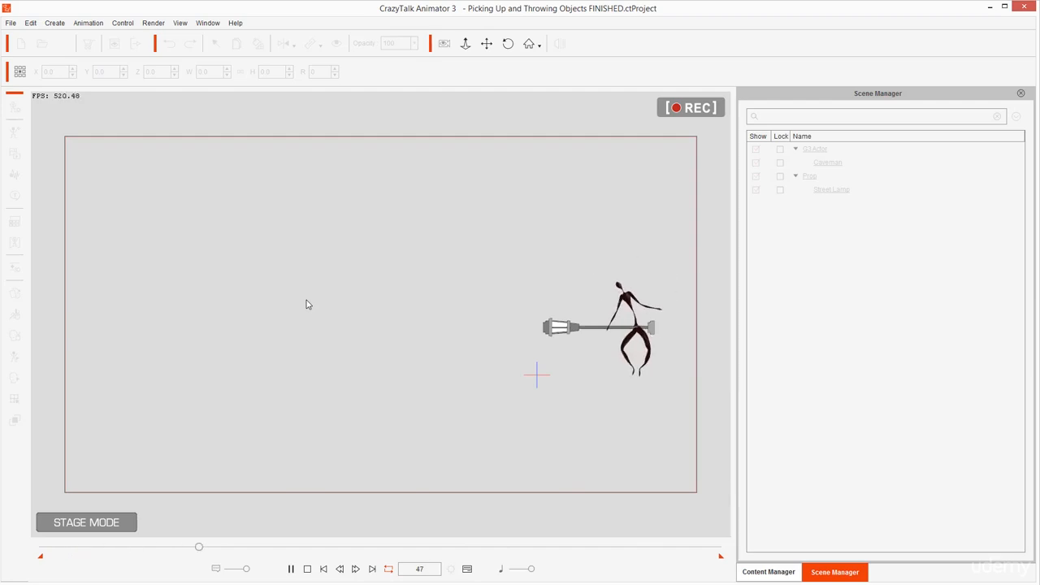
pyautogui.press('space')
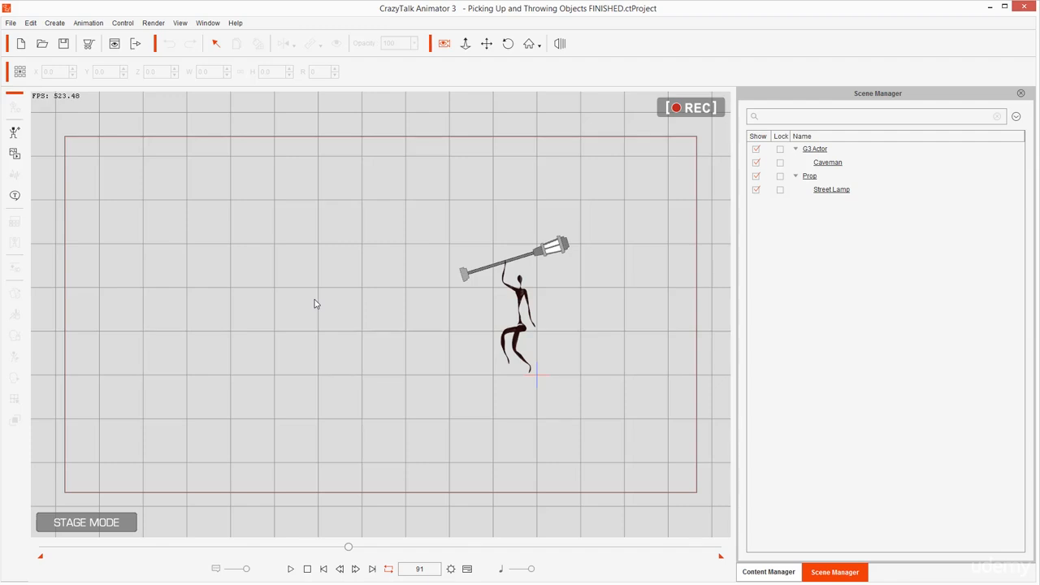
# - Open the project file Picking Up and Throwing Objects START.ctProject
pyautogui.click(43, 45)
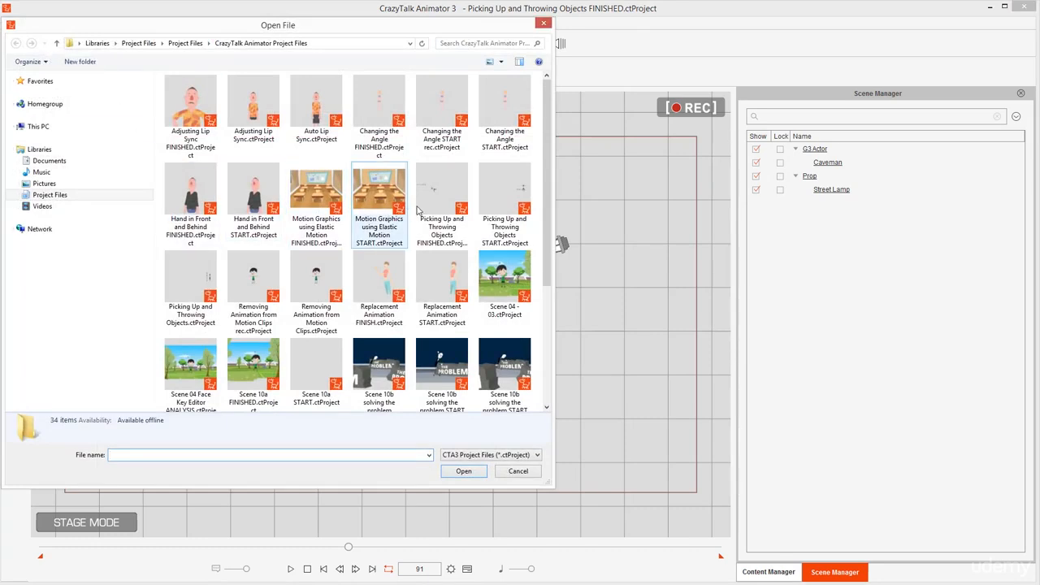
pyautogui.click(507, 232)
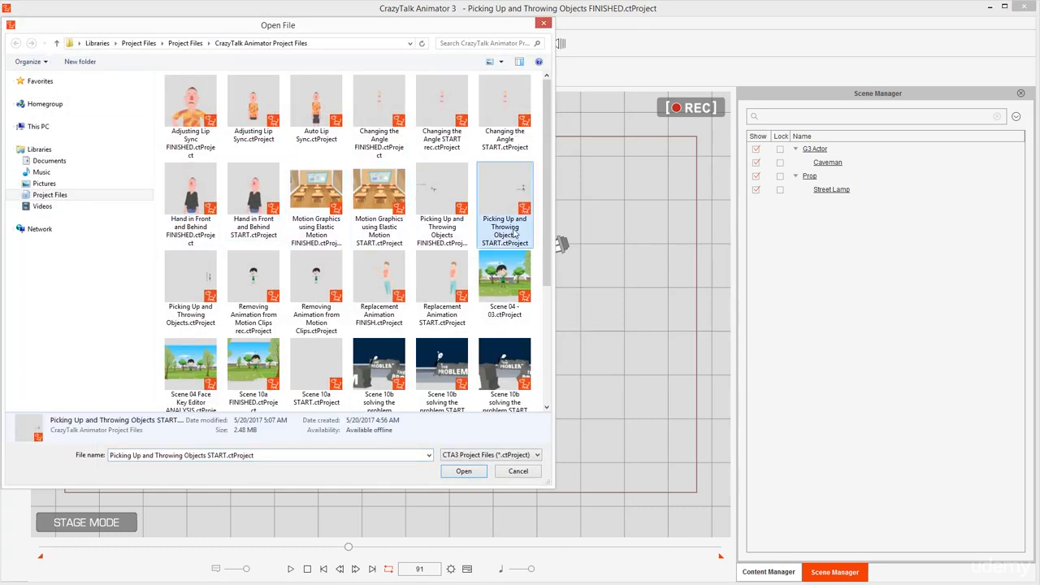
pyautogui.doubleClick(506, 201)
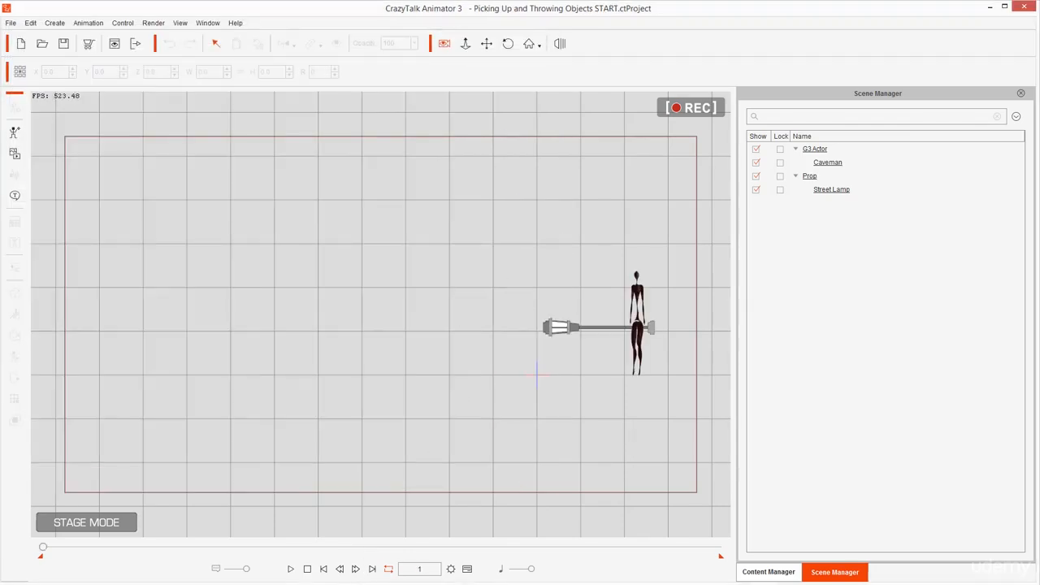
# - Play the starting project's animation to examine the Caveman's motion relative to the Street Lamp
pyautogui.press('space')
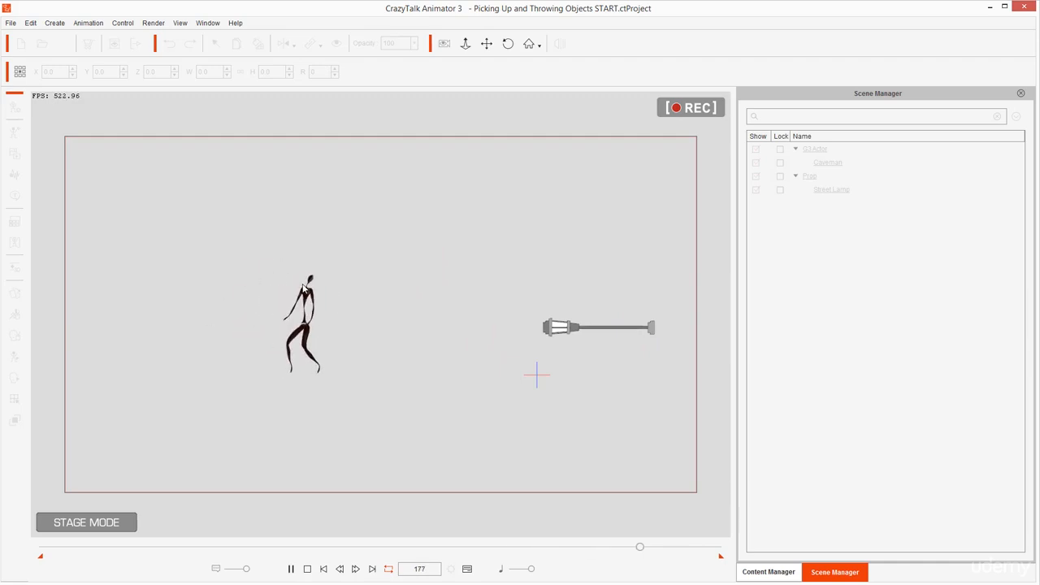
pyautogui.press('space')
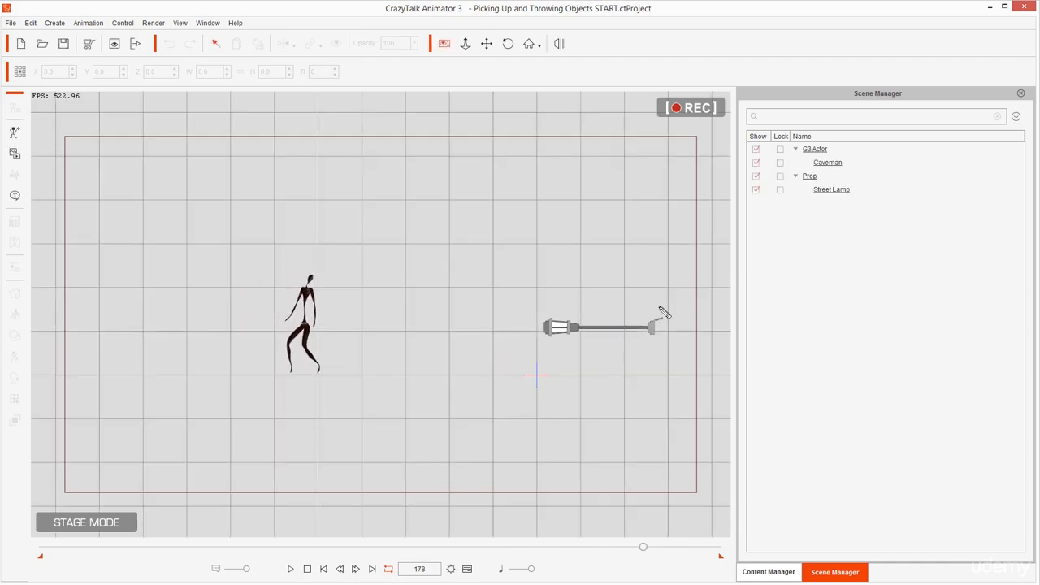
pyautogui.moveTo(662, 311)
pyautogui.mouseDown()
pyautogui.moveTo(587, 294)
pyautogui.moveTo(508, 317)
pyautogui.moveTo(515, 356)
pyautogui.moveTo(590, 374)
pyautogui.moveTo(701, 349)
pyautogui.moveTo(686, 307)
pyautogui.moveTo(596, 302)
pyautogui.mouseUp()
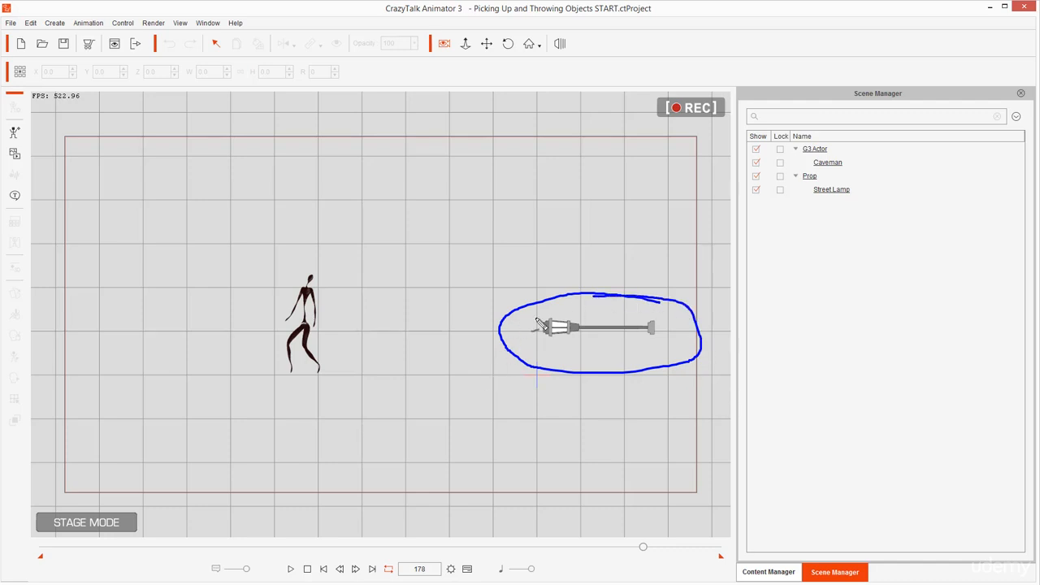
pyautogui.moveTo(536, 311)
pyautogui.mouseDown()
pyautogui.moveTo(343, 298)
pyautogui.moveTo(275, 325)
pyautogui.moveTo(295, 326)
pyautogui.moveTo(286, 314)
pyautogui.mouseUp()
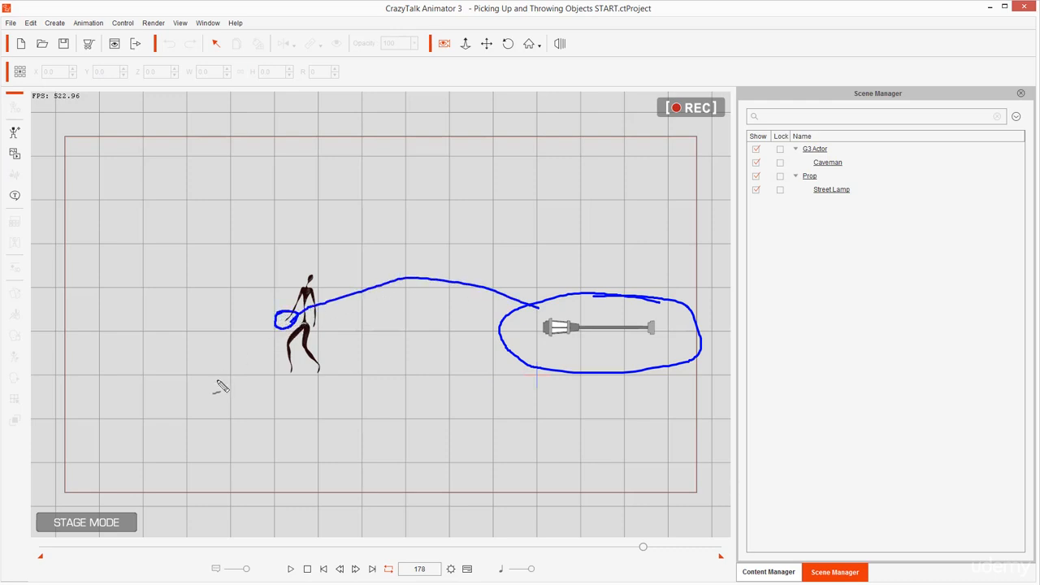
pyautogui.moveTo(222, 253)
pyautogui.mouseDown()
pyautogui.moveTo(230, 247)
pyautogui.moveTo(127, 231)
pyautogui.moveTo(92, 260)
pyautogui.mouseUp()
pyautogui.press('e')
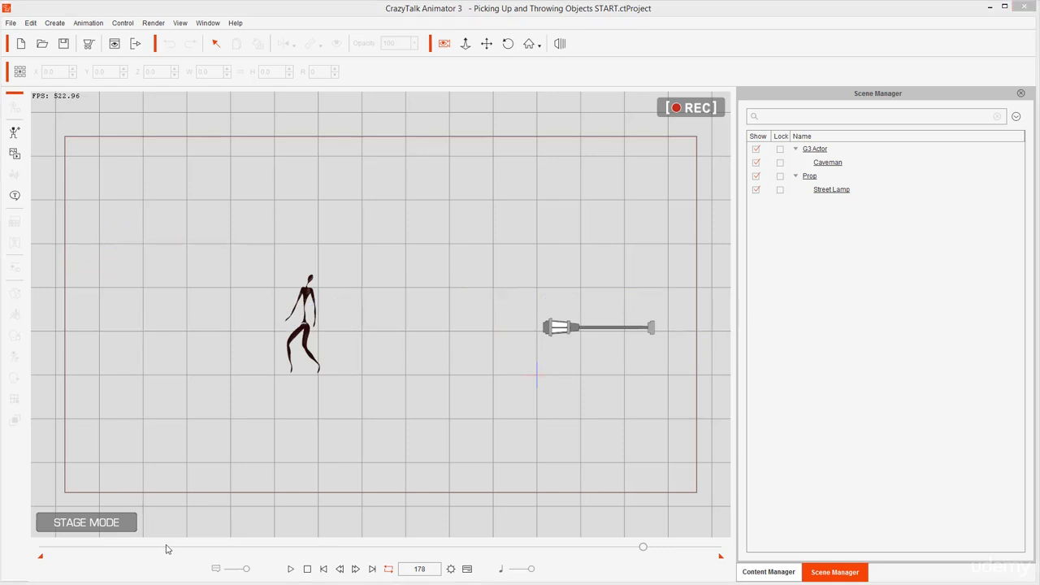
# - Open the timeline at frame 28 and select the Caveman and the Street Lamp in turn to list their tracks
pyautogui.click(134, 547)
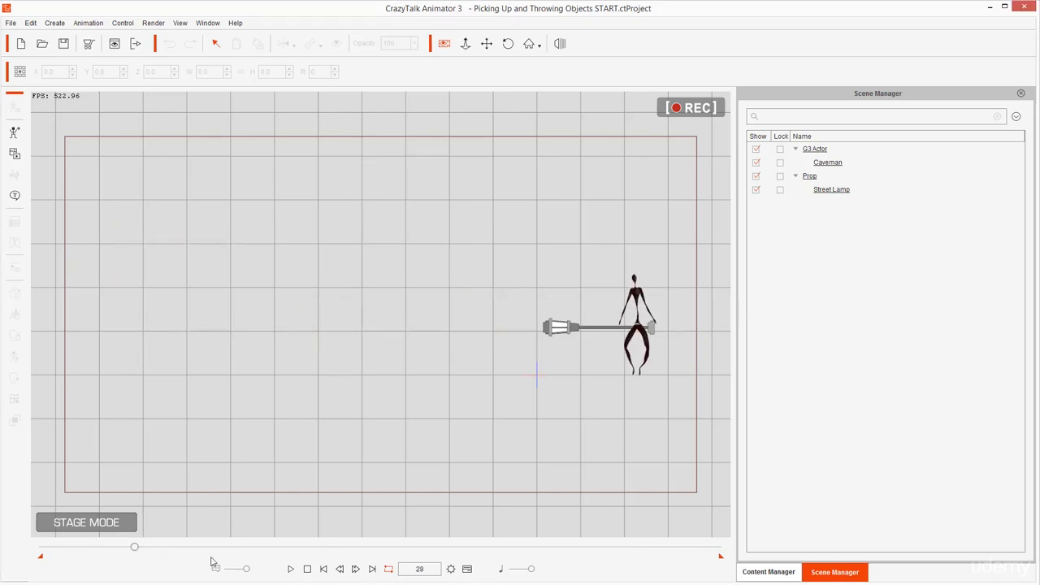
pyautogui.click(467, 569)
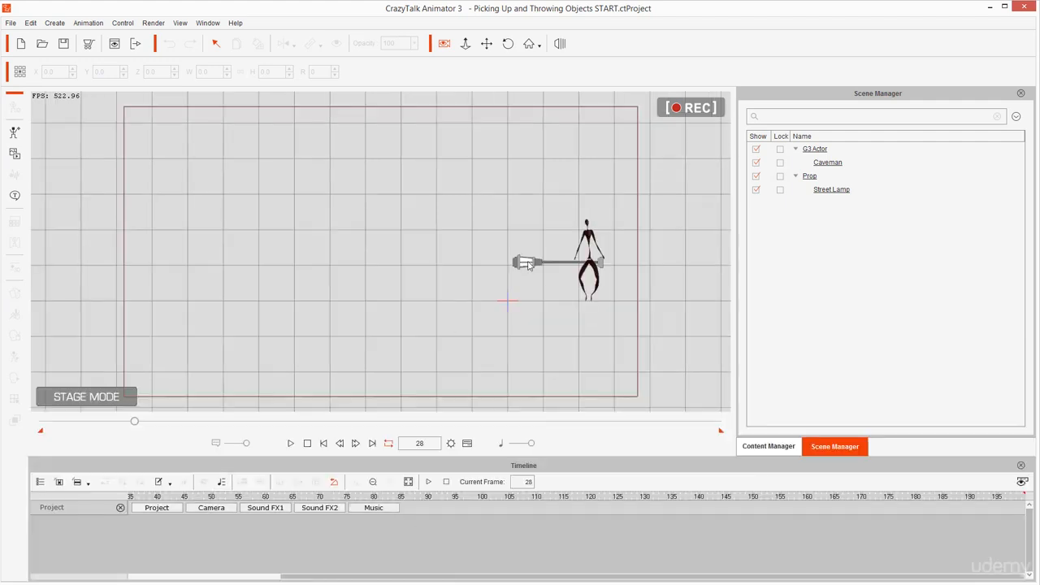
pyautogui.click(588, 236)
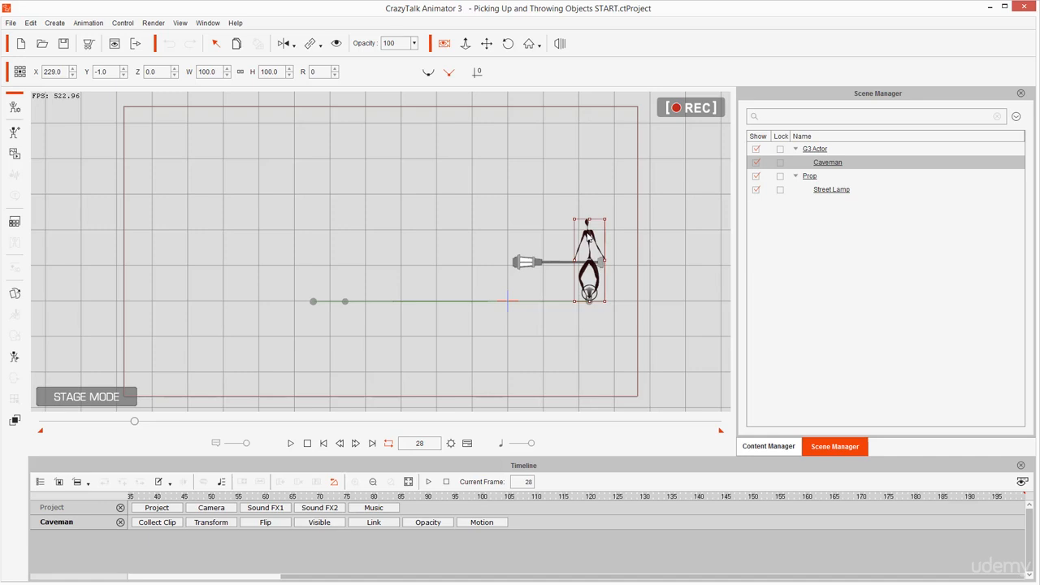
pyautogui.click(530, 265)
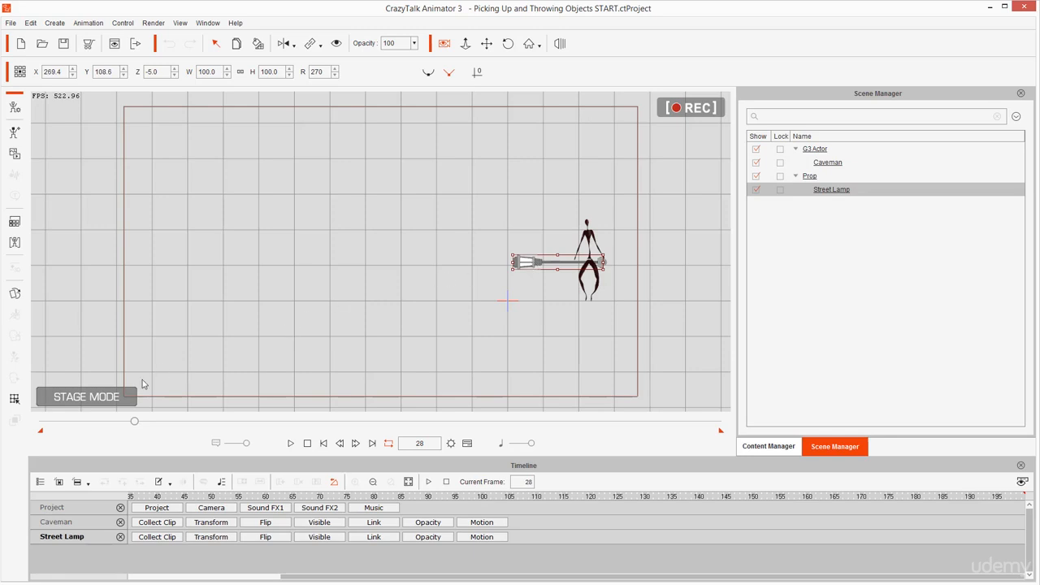
# - Restrict the timeline to the selected Street Lamp's tracks and remove the Project track
pyautogui.moveTo(254, 520)
pyautogui.mouseDown()
pyautogui.moveTo(387, 530)
pyautogui.moveTo(335, 573)
pyautogui.moveTo(244, 532)
pyautogui.mouseUp()
pyautogui.moveTo(57, 468)
pyautogui.mouseDown()
pyautogui.moveTo(54, 486)
pyautogui.moveTo(70, 474)
pyautogui.moveTo(50, 491)
pyautogui.moveTo(64, 470)
pyautogui.mouseUp()
pyautogui.press('Escape')
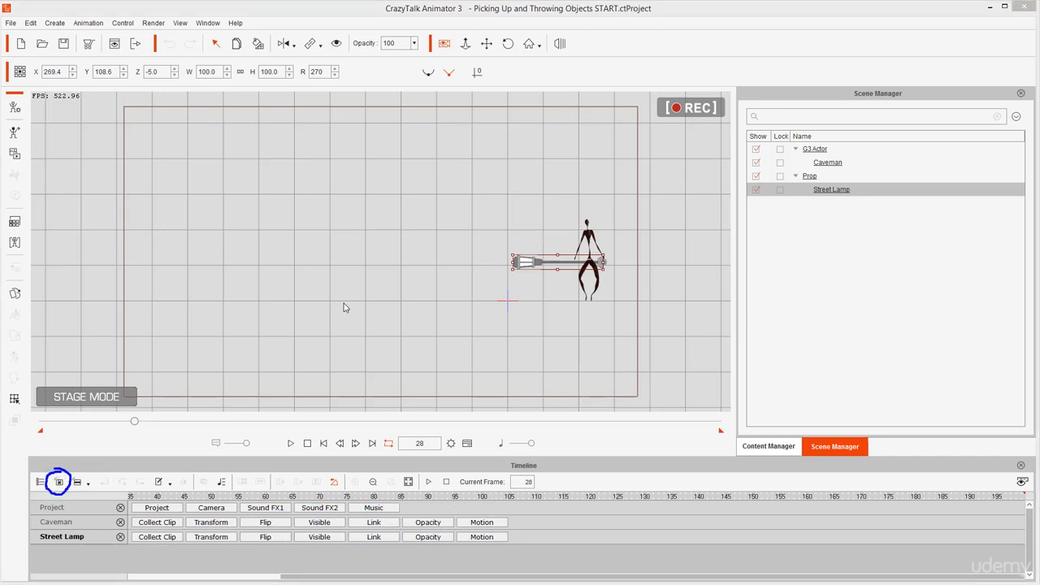
pyautogui.press('Escape')
pyautogui.click(59, 482)
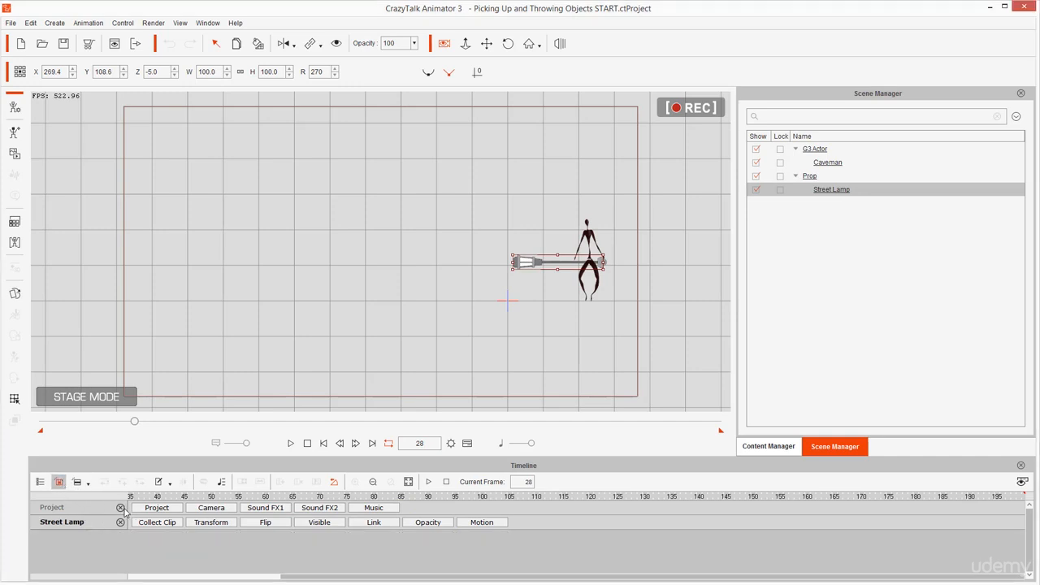
pyautogui.click(120, 508)
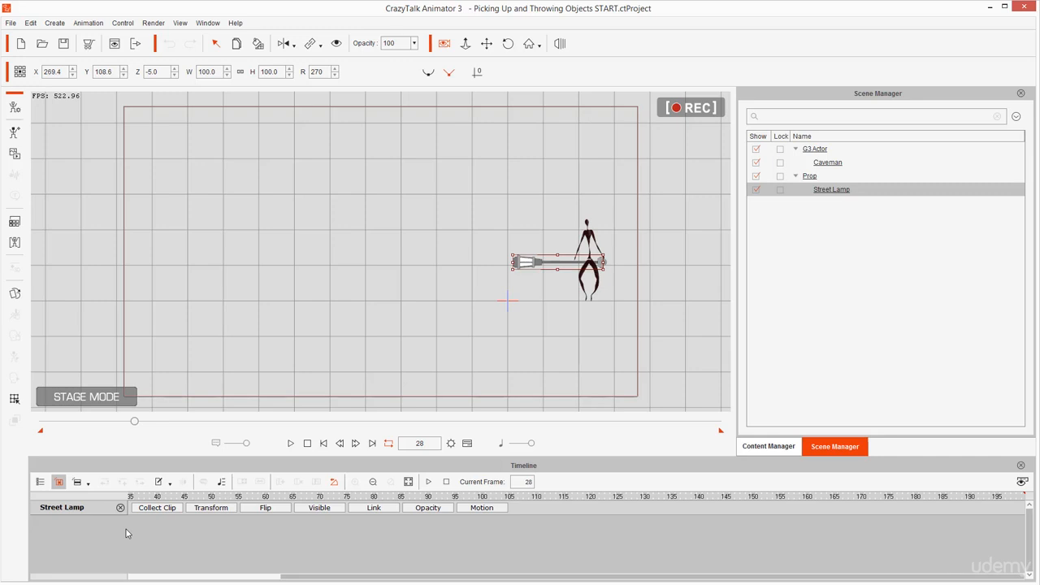
# - Bring the Project track back from the timeline's track list and remove it again
pyautogui.click(39, 482)
pyautogui.click(57, 487)
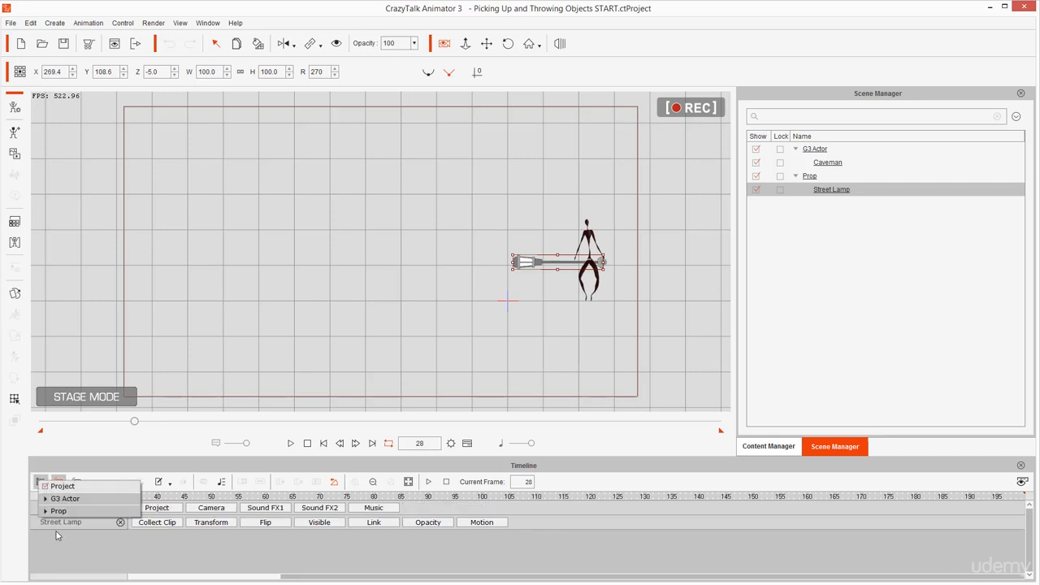
pyautogui.click(67, 559)
pyautogui.click(120, 508)
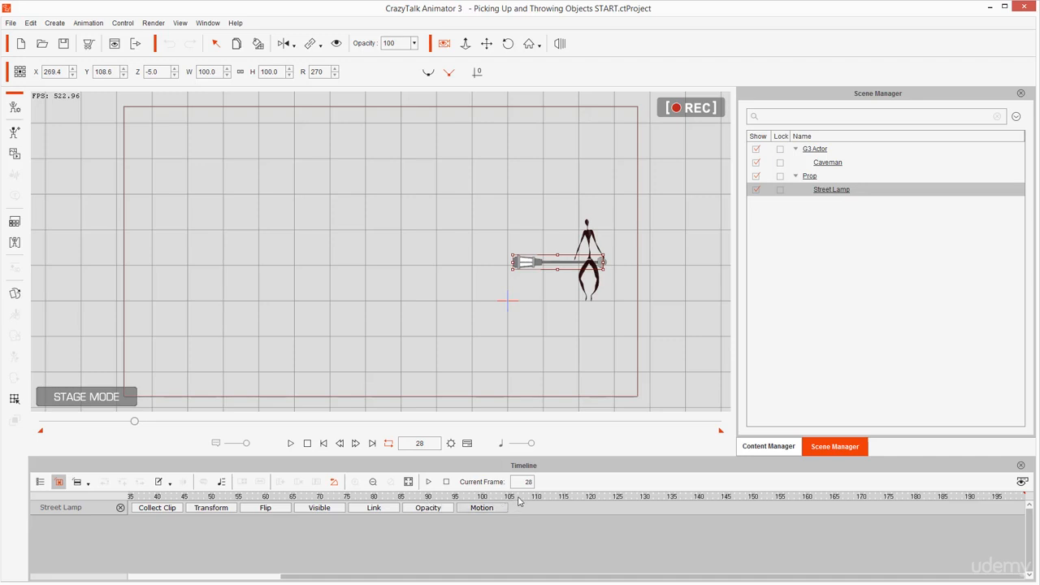
pyautogui.moveTo(506, 497)
pyautogui.mouseDown()
pyautogui.moveTo(463, 502)
pyautogui.moveTo(450, 521)
pyautogui.moveTo(489, 521)
pyautogui.moveTo(504, 491)
pyautogui.mouseUp()
pyautogui.moveTo(322, 497)
pyautogui.mouseDown()
pyautogui.moveTo(294, 507)
pyautogui.moveTo(299, 532)
pyautogui.moveTo(340, 524)
pyautogui.moveTo(335, 499)
pyautogui.mouseUp()
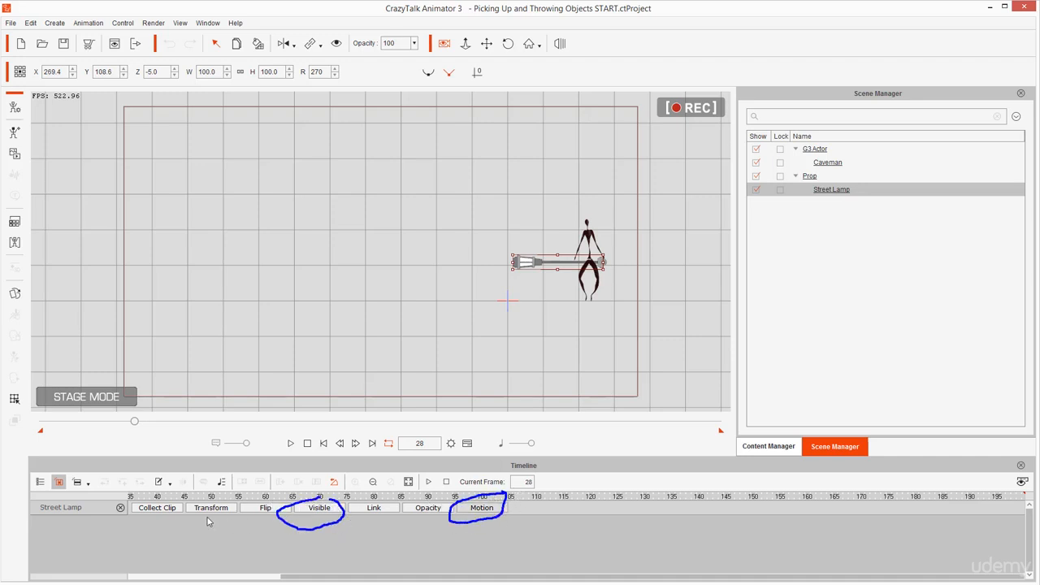
pyautogui.moveTo(224, 498)
pyautogui.mouseDown()
pyautogui.moveTo(187, 505)
pyautogui.moveTo(178, 530)
pyautogui.moveTo(227, 513)
pyautogui.mouseUp()
pyautogui.moveTo(163, 498)
pyautogui.mouseDown()
pyautogui.moveTo(217, 510)
pyautogui.moveTo(164, 491)
pyautogui.mouseUp()
pyautogui.moveTo(385, 497)
pyautogui.mouseDown()
pyautogui.moveTo(350, 493)
pyautogui.moveTo(342, 528)
pyautogui.moveTo(370, 532)
pyautogui.moveTo(399, 516)
pyautogui.moveTo(399, 486)
pyautogui.moveTo(351, 490)
pyautogui.moveTo(348, 537)
pyautogui.mouseUp()
pyautogui.press('Escape')
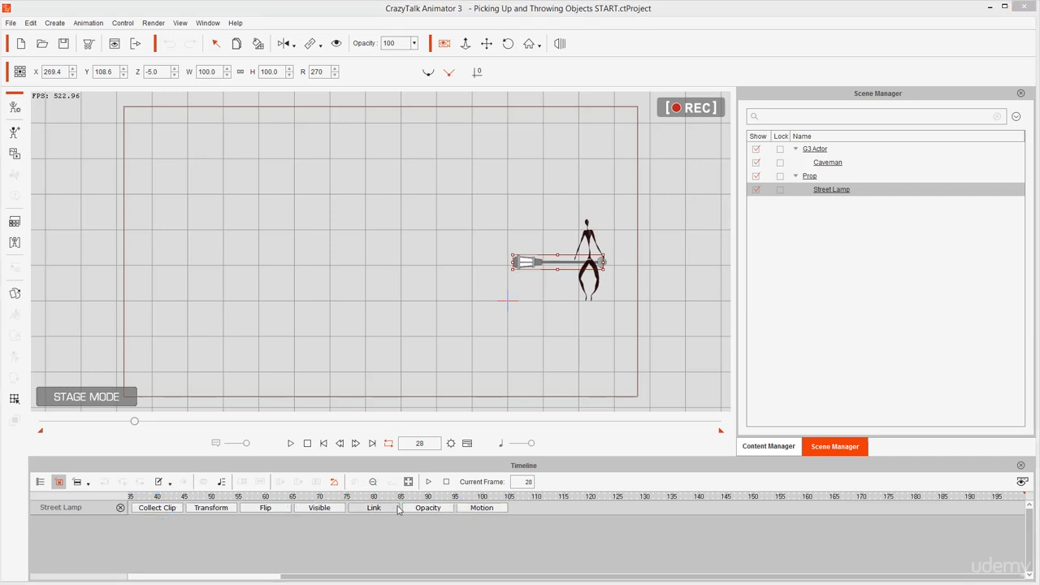
# - Show the Link track of the Street Lamp in the timeline
pyautogui.moveTo(364, 501)
pyautogui.mouseDown()
pyautogui.moveTo(403, 513)
pyautogui.moveTo(381, 490)
pyautogui.mouseUp()
pyautogui.press('Escape')
pyautogui.click(374, 508)
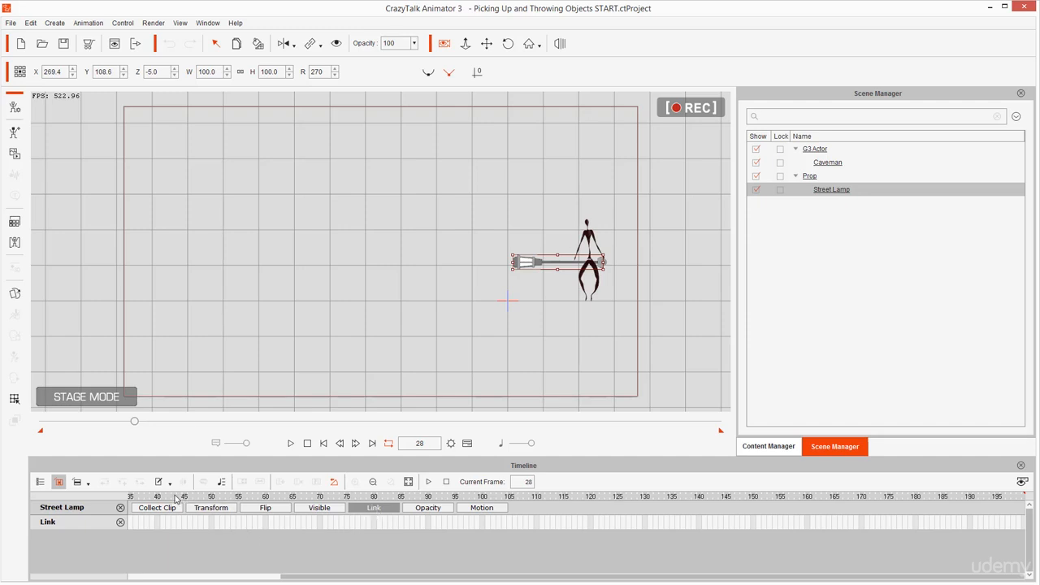
# - Turn off camera record mode and move the playhead to frame 46, where the Caveman bends down to the lamp
pyautogui.moveTo(177, 497); pyautogui.dragTo(260, 496)
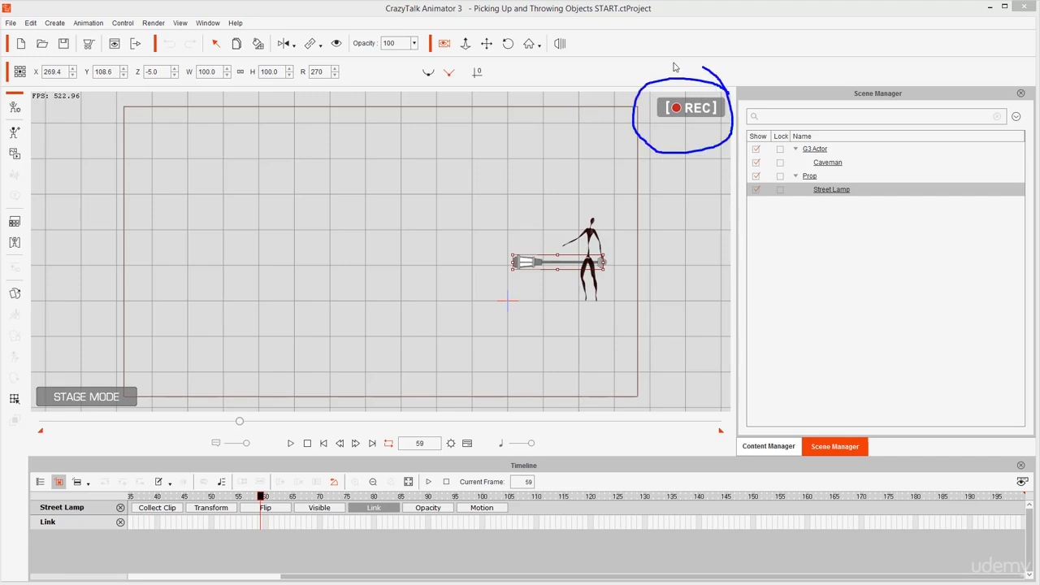
pyautogui.click(445, 46)
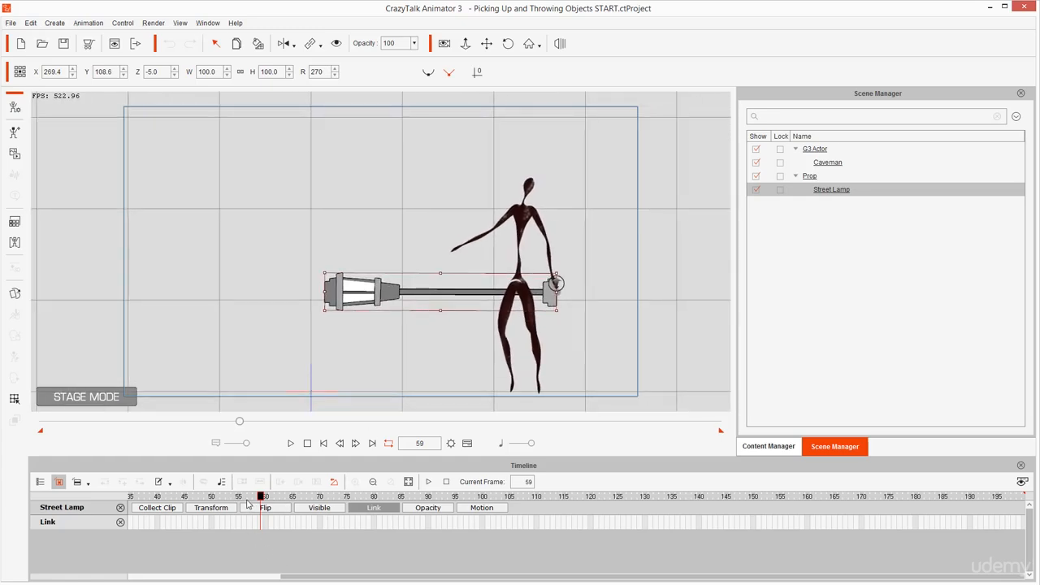
pyautogui.moveTo(259, 497); pyautogui.dragTo(114, 497)
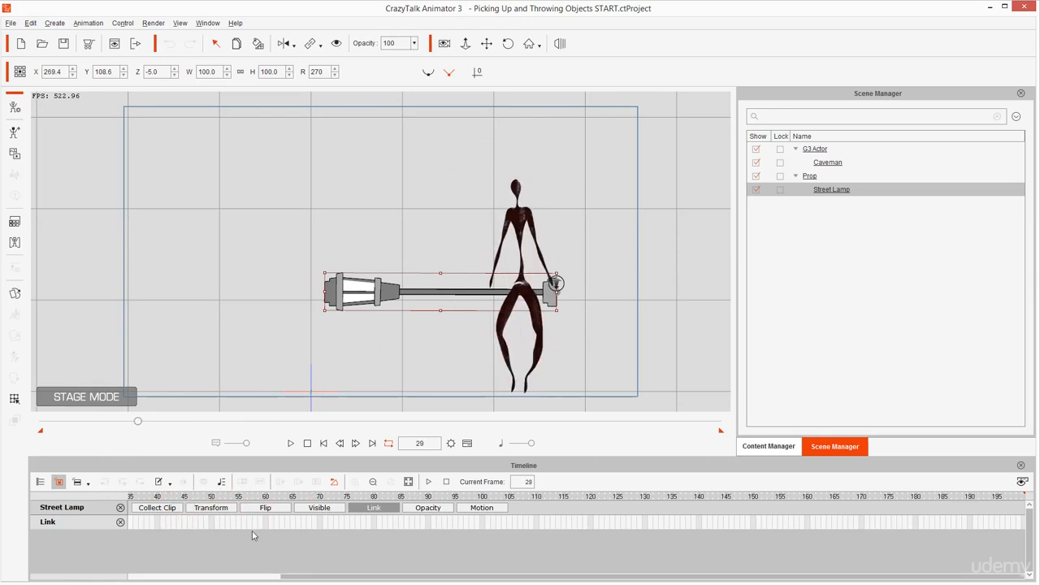
pyautogui.click(640, 496)
pyautogui.click(231, 497)
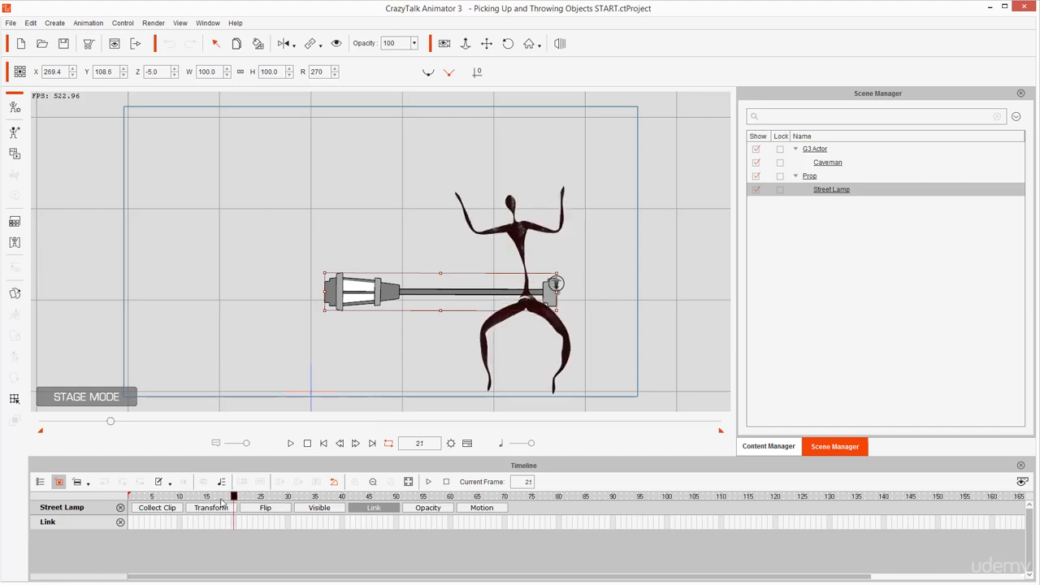
pyautogui.moveTo(222, 502); pyautogui.dragTo(375, 509)
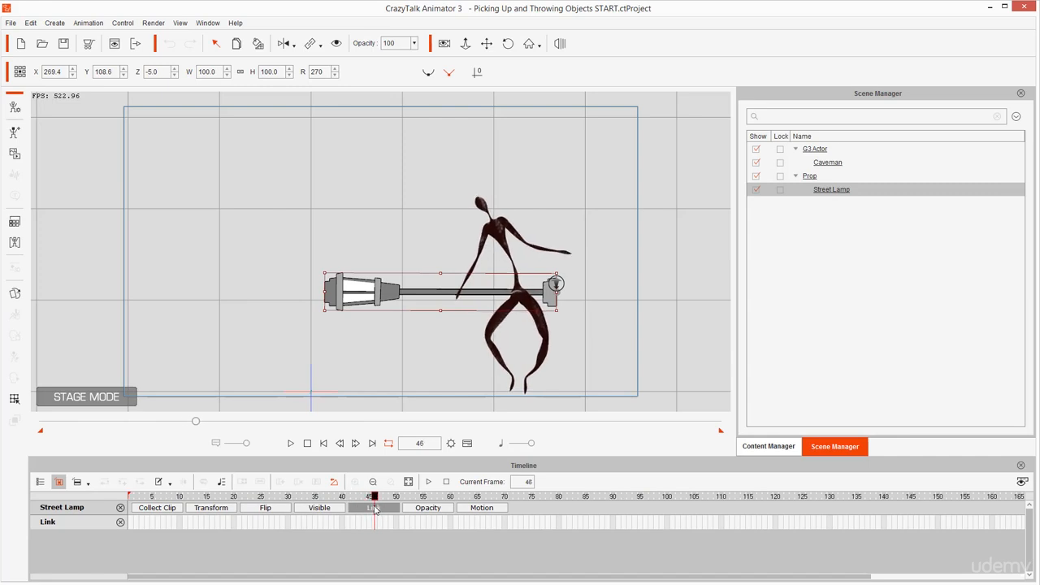
pyautogui.moveTo(536, 468)
pyautogui.mouseDown()
pyautogui.moveTo(509, 490)
pyautogui.moveTo(549, 495)
pyautogui.moveTo(517, 475)
pyautogui.mouseUp()
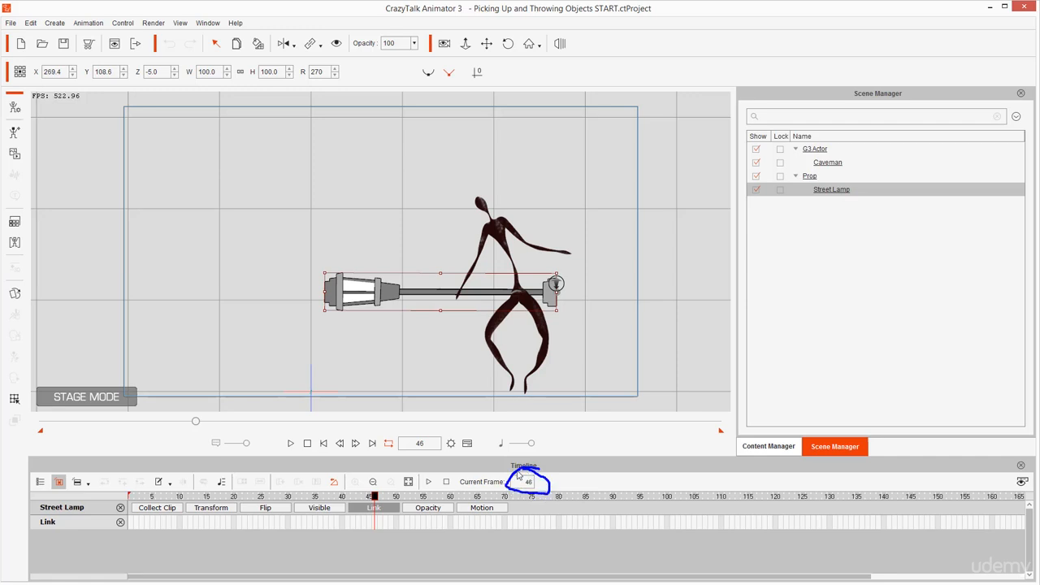
pyautogui.press('Escape')
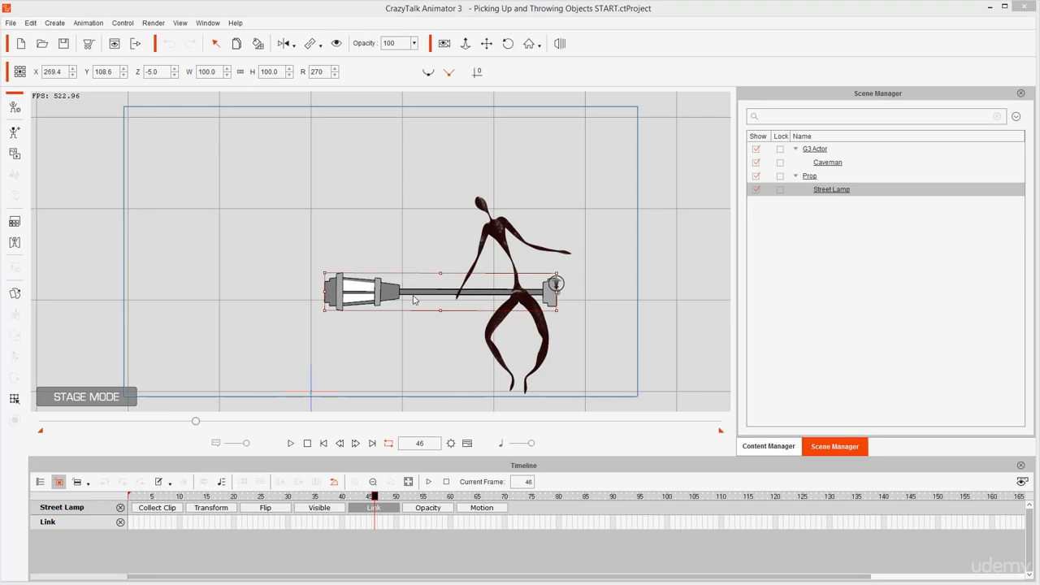
pyautogui.moveTo(415, 271)
pyautogui.mouseDown()
pyautogui.moveTo(303, 274)
pyautogui.moveTo(334, 331)
pyautogui.moveTo(532, 328)
pyautogui.moveTo(598, 306)
pyautogui.moveTo(568, 265)
pyautogui.moveTo(352, 261)
pyautogui.mouseUp()
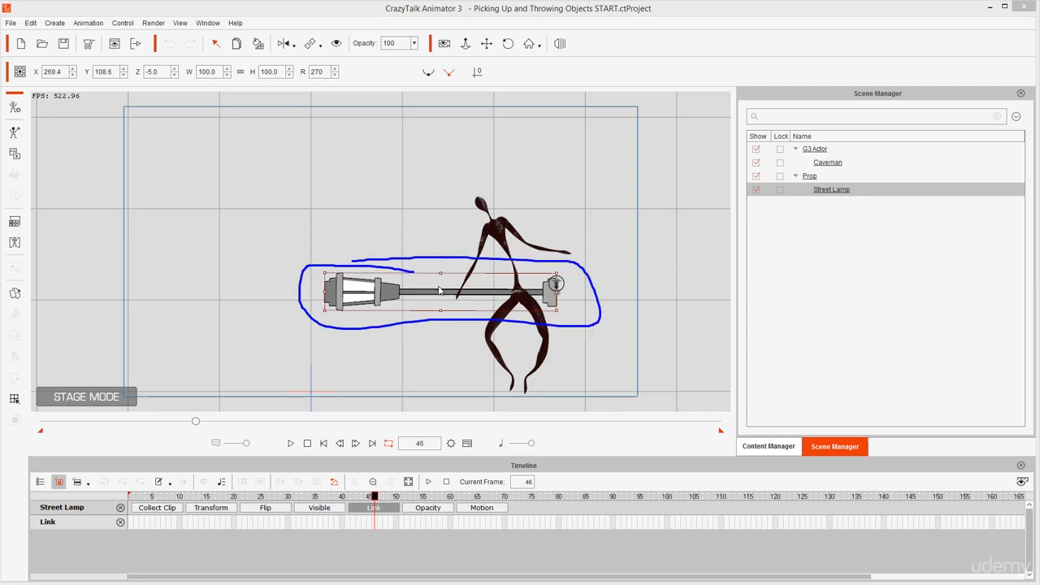
# - Link the Street Lamp to the Caveman's hand bone that touches the lamp pole at frame 46
pyautogui.moveTo(461, 287)
pyautogui.mouseDown()
pyautogui.moveTo(446, 290)
pyautogui.moveTo(466, 296)
pyautogui.moveTo(457, 293)
pyautogui.mouseUp()
pyautogui.moveTo(319, 34)
pyautogui.mouseDown()
pyautogui.moveTo(297, 50)
pyautogui.moveTo(305, 67)
pyautogui.moveTo(327, 61)
pyautogui.moveTo(329, 37)
pyautogui.moveTo(303, 42)
pyautogui.mouseUp()
pyautogui.press('Escape')
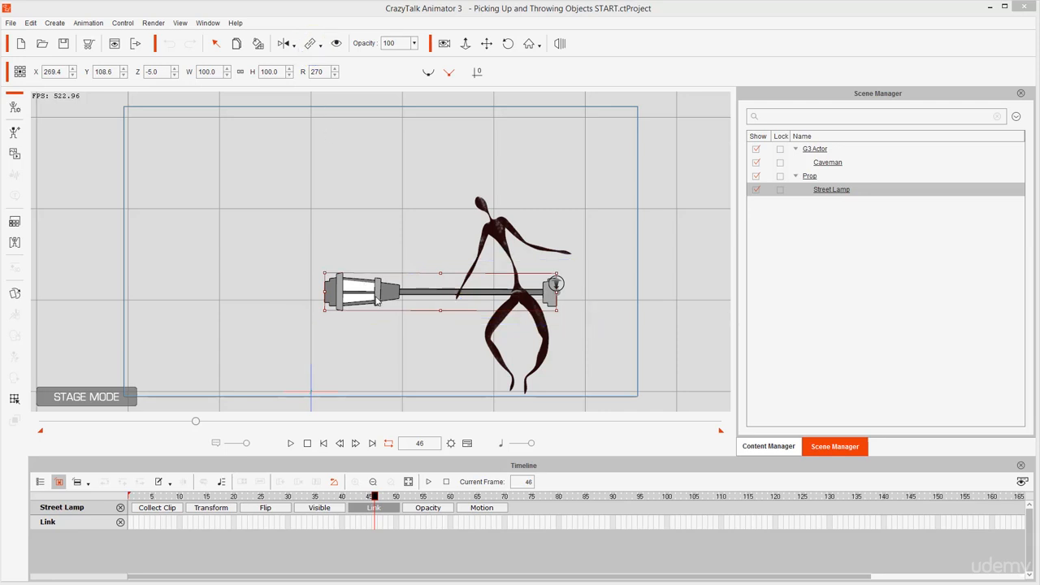
pyautogui.click(313, 46)
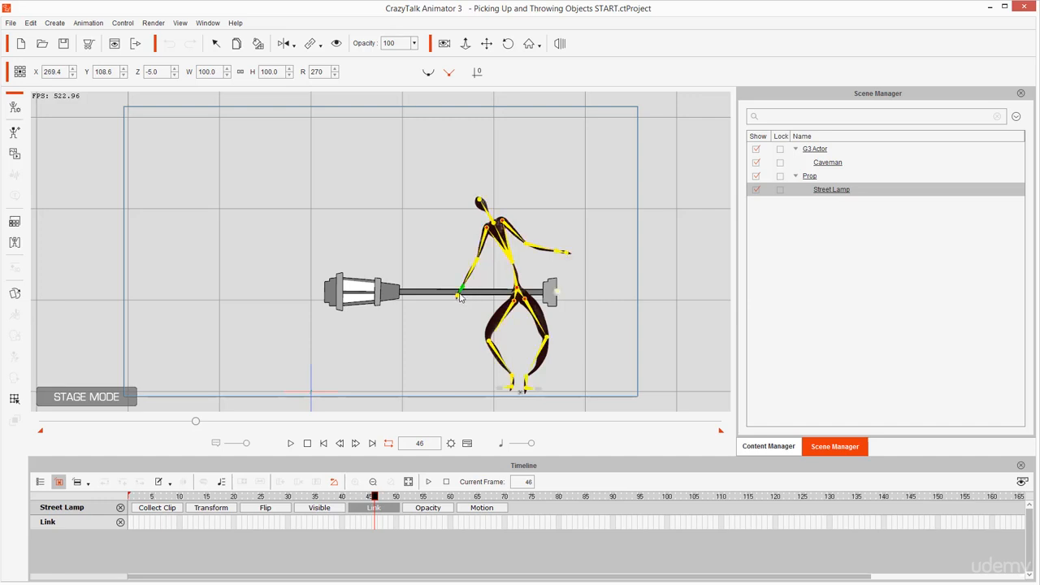
pyautogui.moveTo(473, 286)
pyautogui.mouseDown()
pyautogui.moveTo(445, 303)
pyautogui.moveTo(470, 303)
pyautogui.moveTo(468, 286)
pyautogui.moveTo(449, 282)
pyautogui.moveTo(454, 308)
pyautogui.moveTo(413, 461)
pyautogui.moveTo(389, 517)
pyautogui.mouseUp()
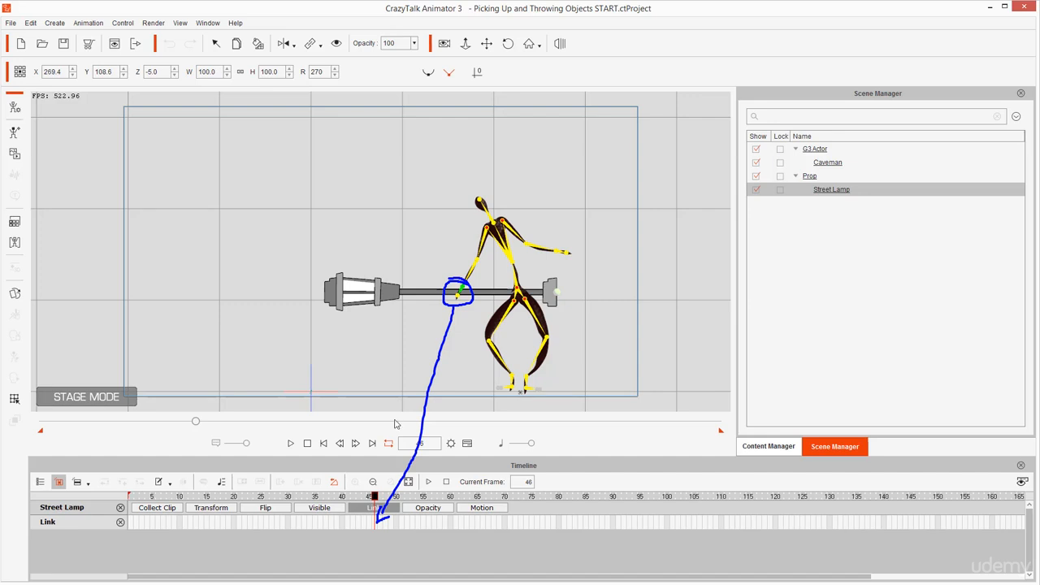
pyautogui.moveTo(374, 348)
pyautogui.mouseDown()
pyautogui.moveTo(377, 495)
pyautogui.moveTo(348, 448)
pyautogui.mouseUp()
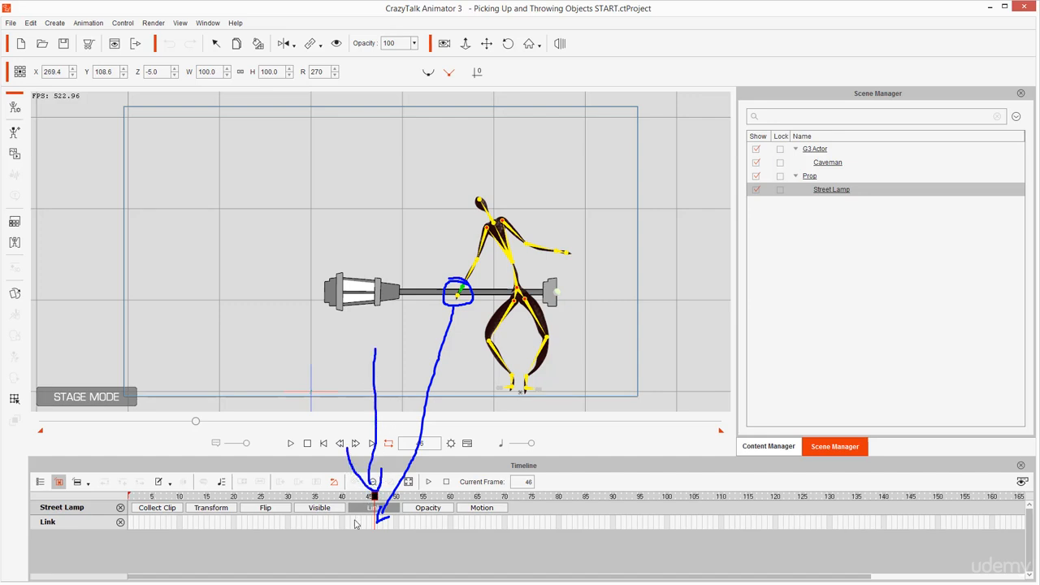
pyautogui.press('Escape')
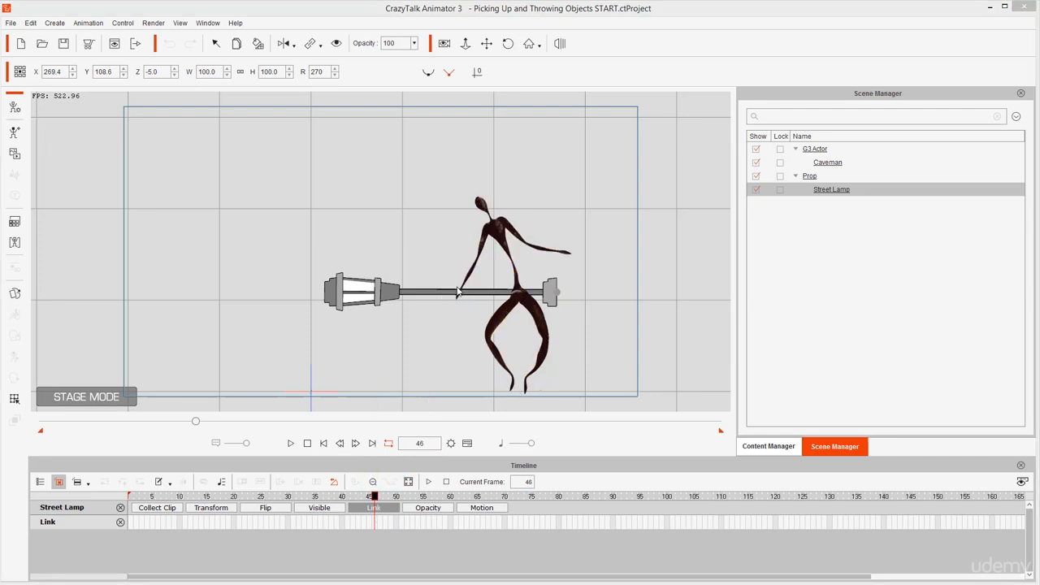
pyautogui.click(459, 299)
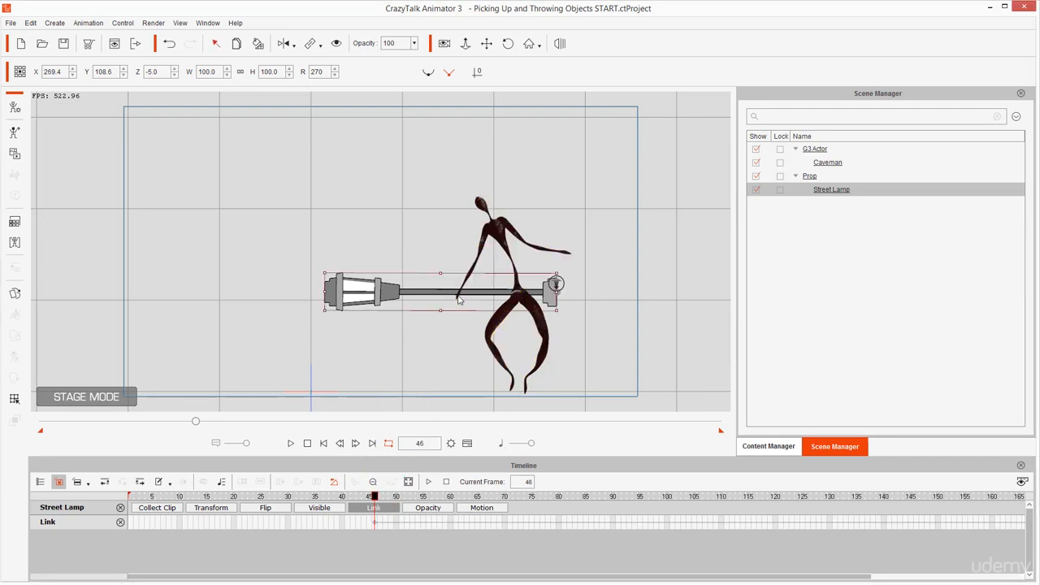
pyautogui.moveTo(374, 510)
pyautogui.mouseDown()
pyautogui.moveTo(357, 534)
pyautogui.moveTo(387, 538)
pyautogui.moveTo(365, 504)
pyautogui.moveTo(359, 516)
pyautogui.moveTo(378, 522)
pyautogui.moveTo(479, 530)
pyautogui.moveTo(1037, 522)
pyautogui.mouseUp()
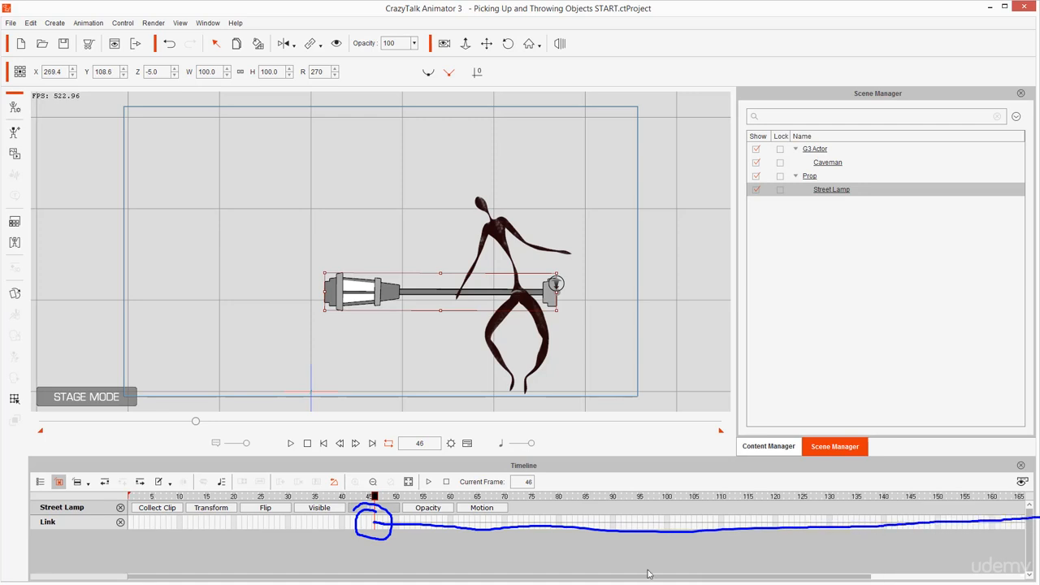
pyautogui.press('Escape')
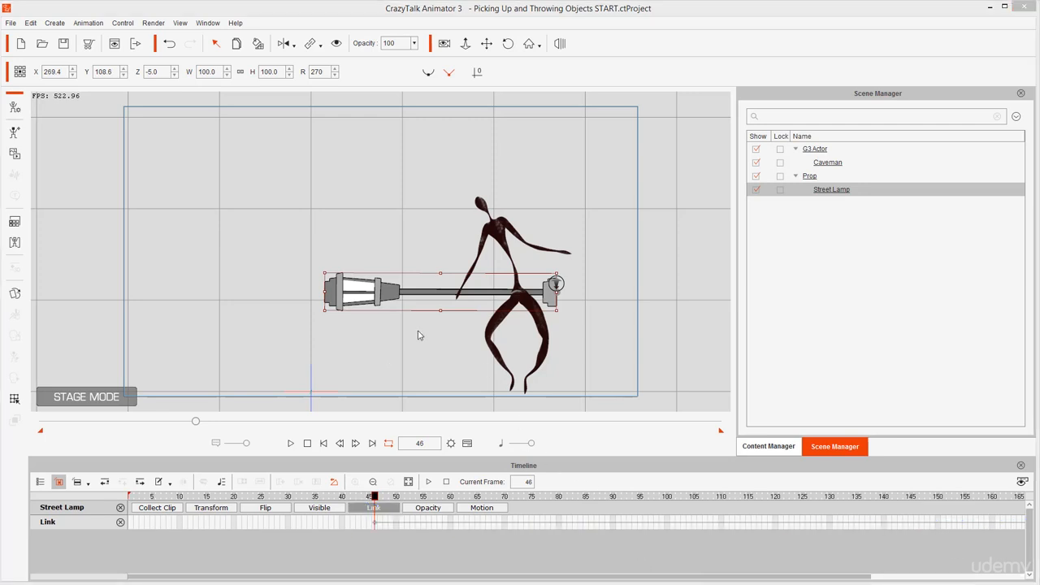
# - Turn on camera record mode and play the animation from frame 16 to check the linked lamp
pyautogui.scroll(-3, 453, 335)
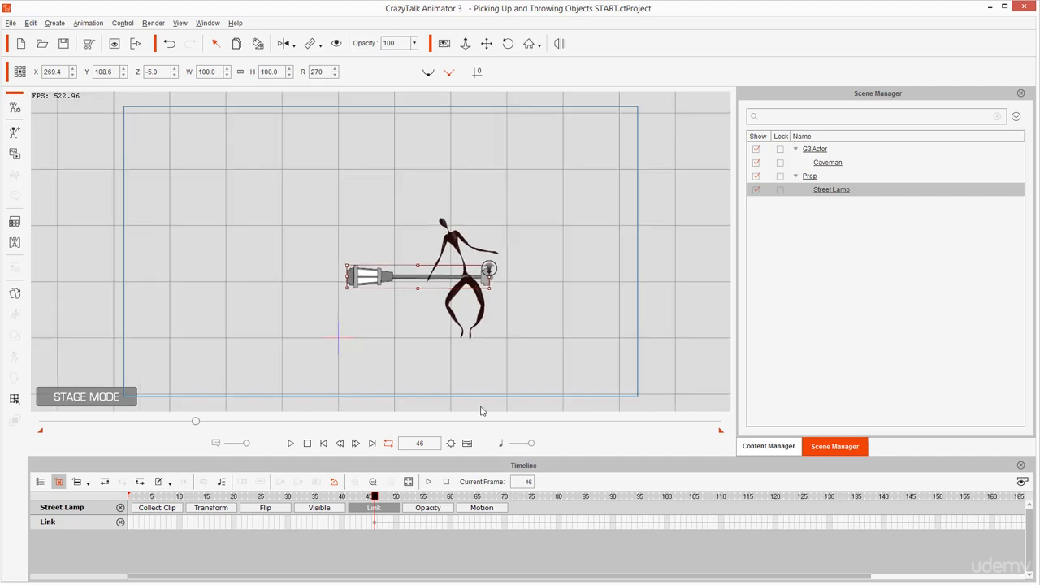
pyautogui.click(445, 44)
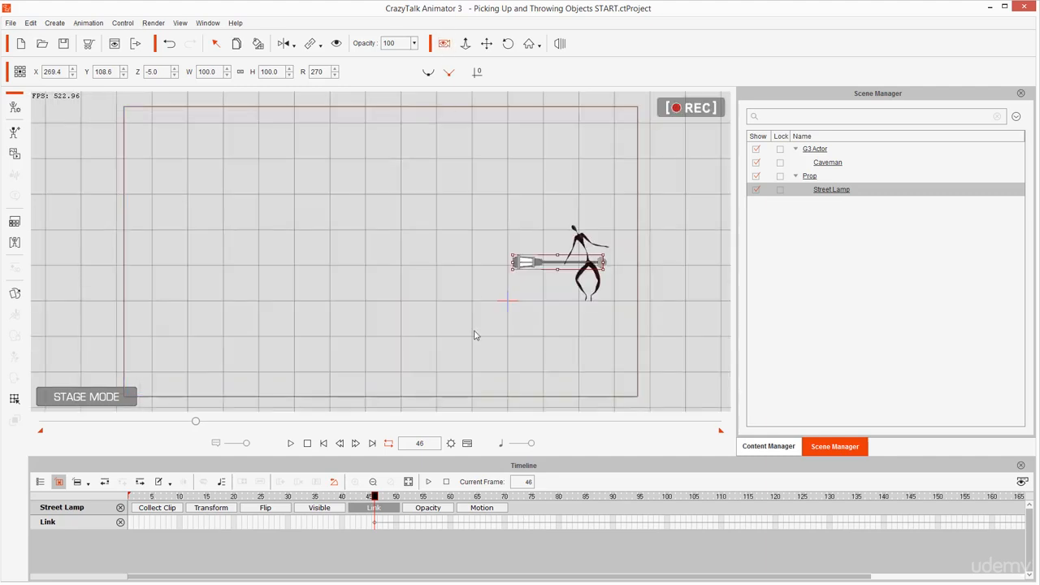
pyautogui.click(338, 497)
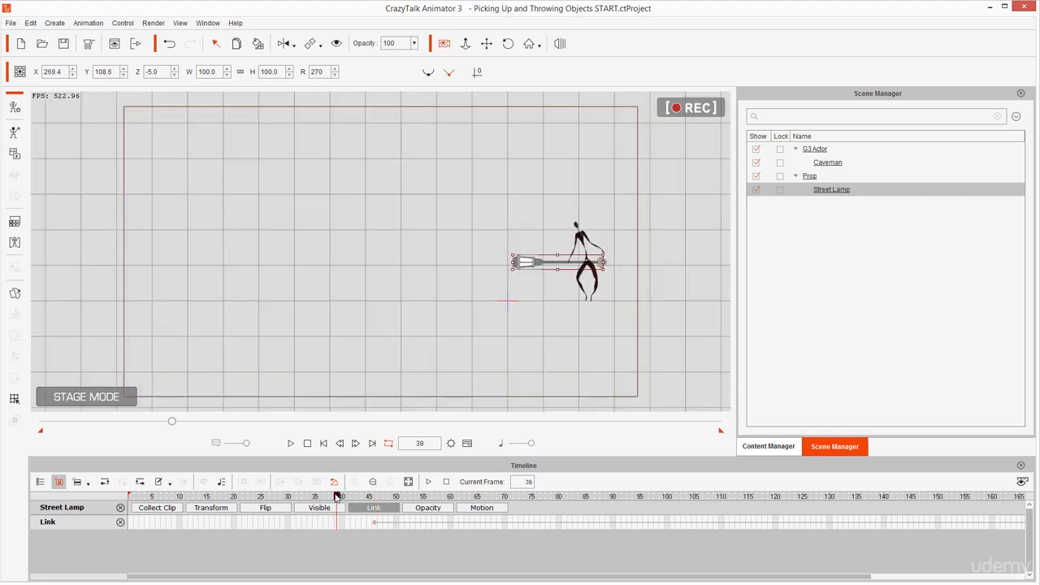
pyautogui.moveTo(267, 497); pyautogui.dragTo(212, 497)
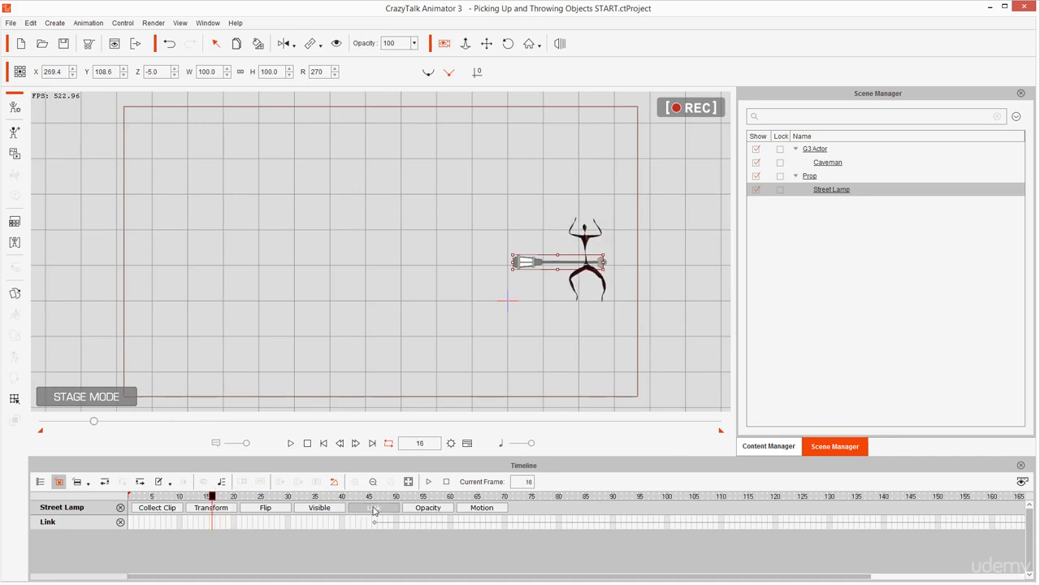
pyautogui.moveTo(384, 452); pyautogui.dragTo(374, 551)
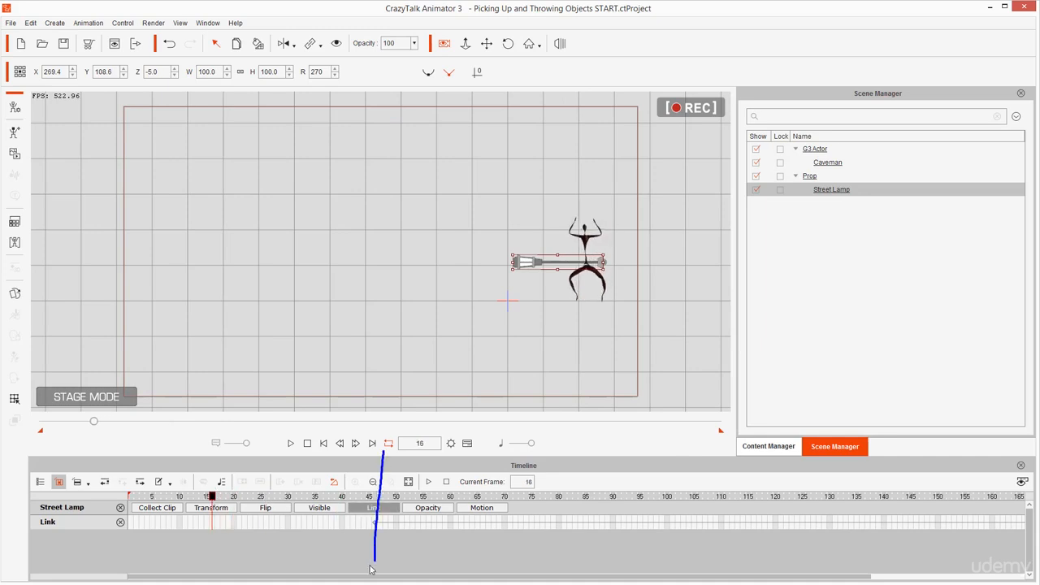
pyautogui.press('space')
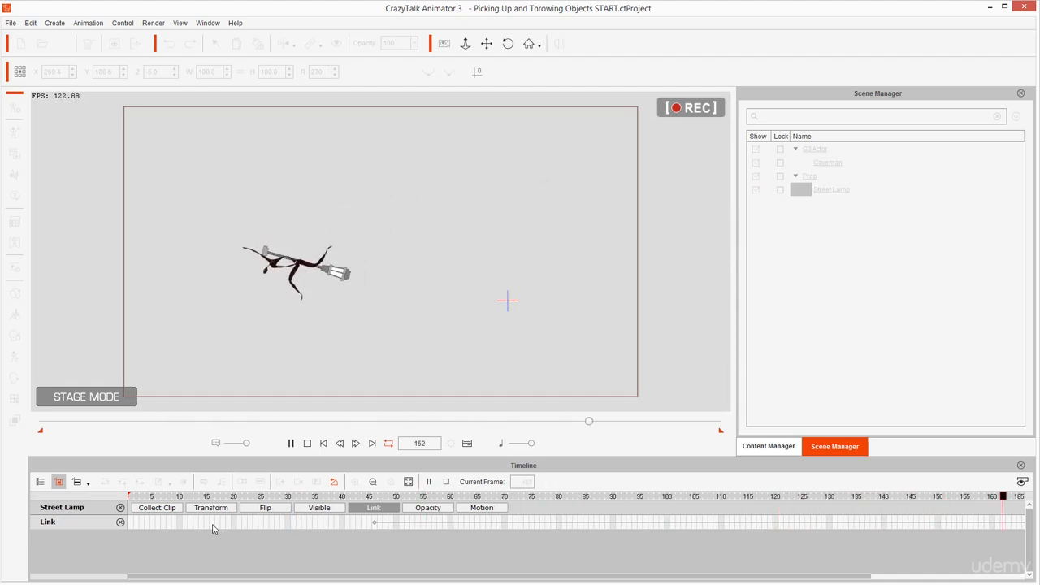
# - Unlink the Street Lamp from the Caveman at frame 148, where his arm swings forward in the throw
pyautogui.moveTo(641, 498); pyautogui.dragTo(928, 507)
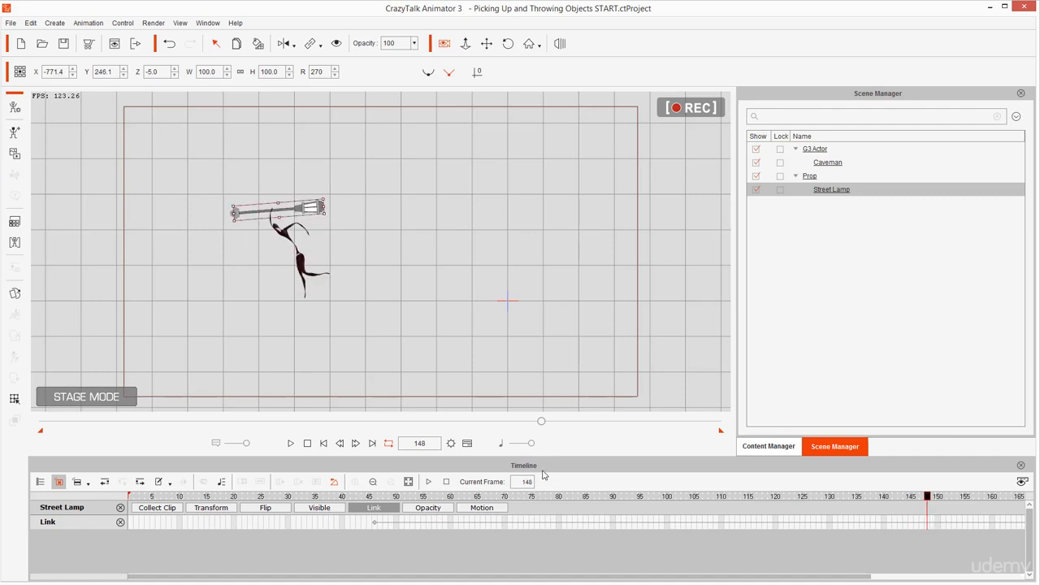
pyautogui.moveTo(544, 476)
pyautogui.mouseDown()
pyautogui.moveTo(510, 476)
pyautogui.moveTo(499, 493)
pyautogui.moveTo(551, 488)
pyautogui.moveTo(520, 477)
pyautogui.mouseUp()
pyautogui.moveTo(311, 179)
pyautogui.mouseDown()
pyautogui.moveTo(200, 204)
pyautogui.moveTo(218, 238)
pyautogui.moveTo(361, 215)
pyautogui.moveTo(273, 178)
pyautogui.mouseUp()
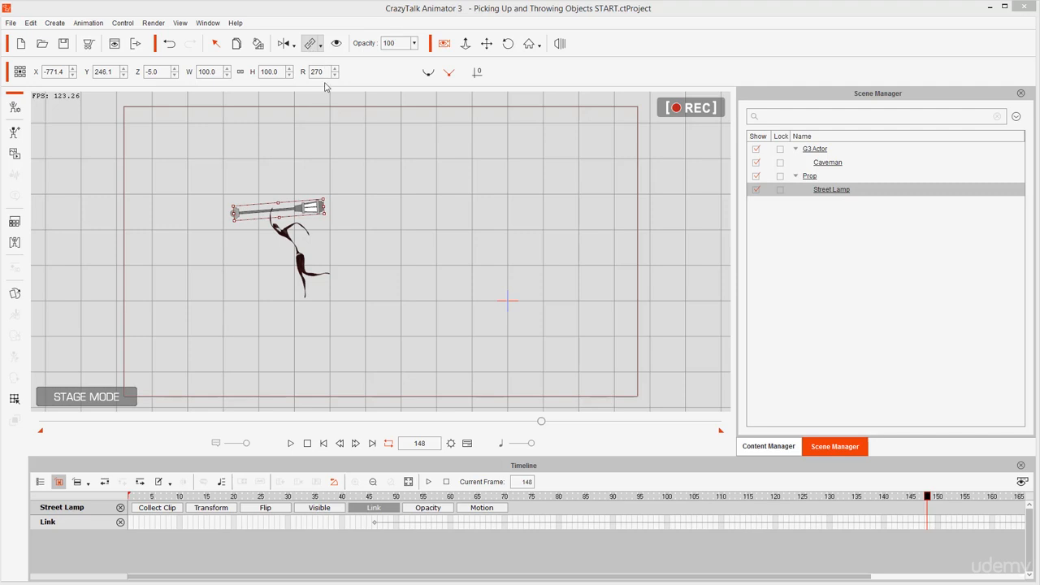
pyautogui.moveTo(325, 83); pyautogui.dragTo(324, 68)
pyautogui.click(321, 46)
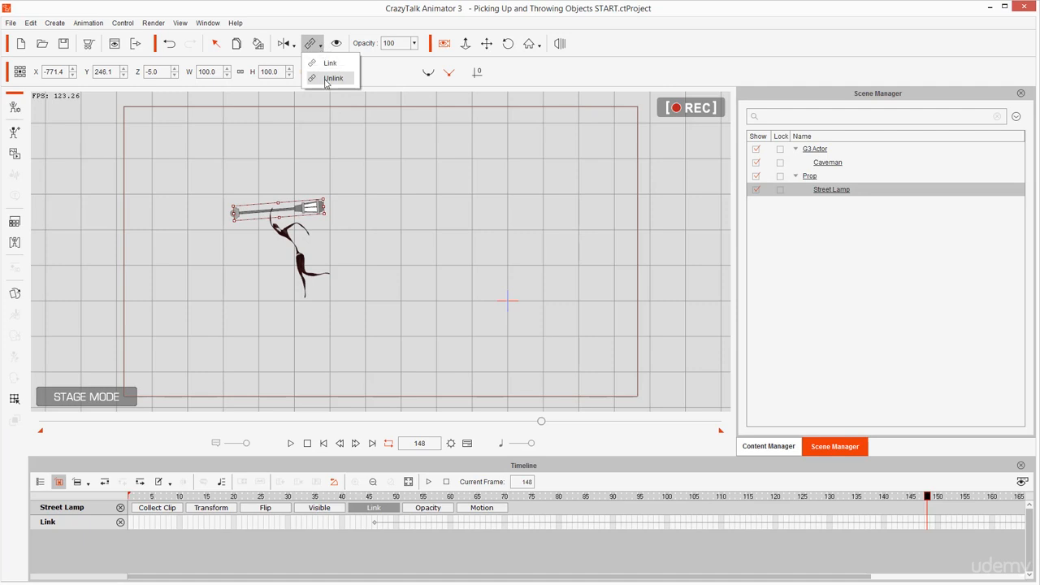
pyautogui.click(326, 81)
pyautogui.moveTo(943, 504); pyautogui.dragTo(916, 497)
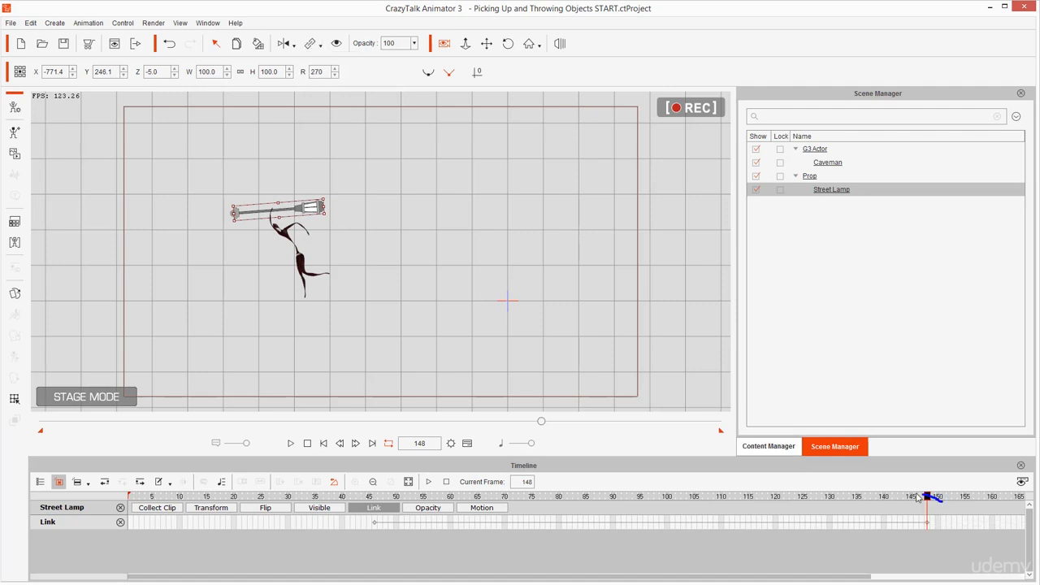
pyautogui.moveTo(940, 542)
pyautogui.mouseDown()
pyautogui.moveTo(939, 511)
pyautogui.moveTo(916, 507)
pyautogui.moveTo(906, 526)
pyautogui.moveTo(537, 539)
pyautogui.moveTo(334, 518)
pyautogui.moveTo(372, 551)
pyautogui.moveTo(385, 507)
pyautogui.moveTo(361, 499)
pyautogui.mouseUp()
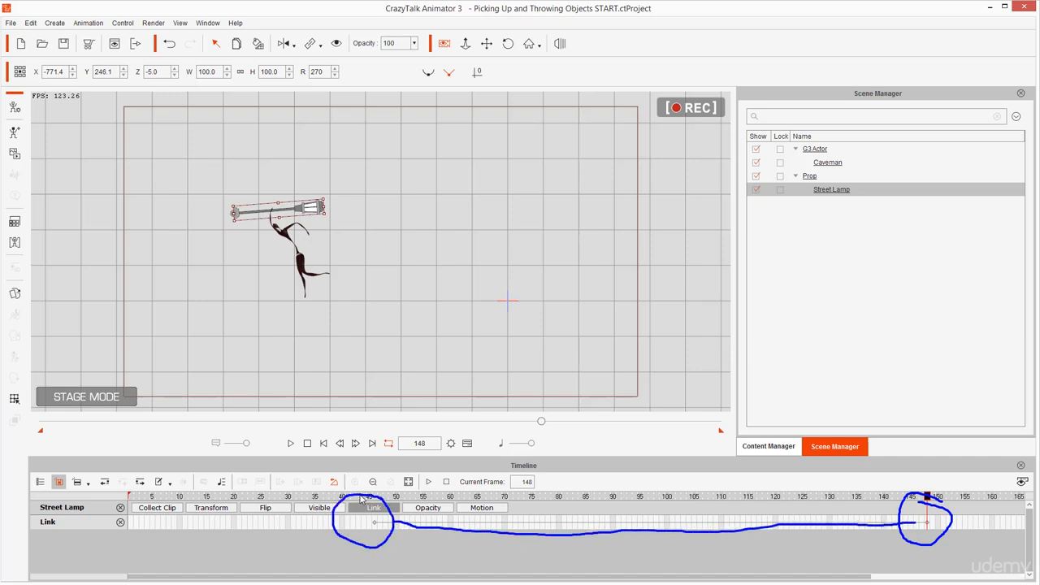
pyautogui.press('Escape')
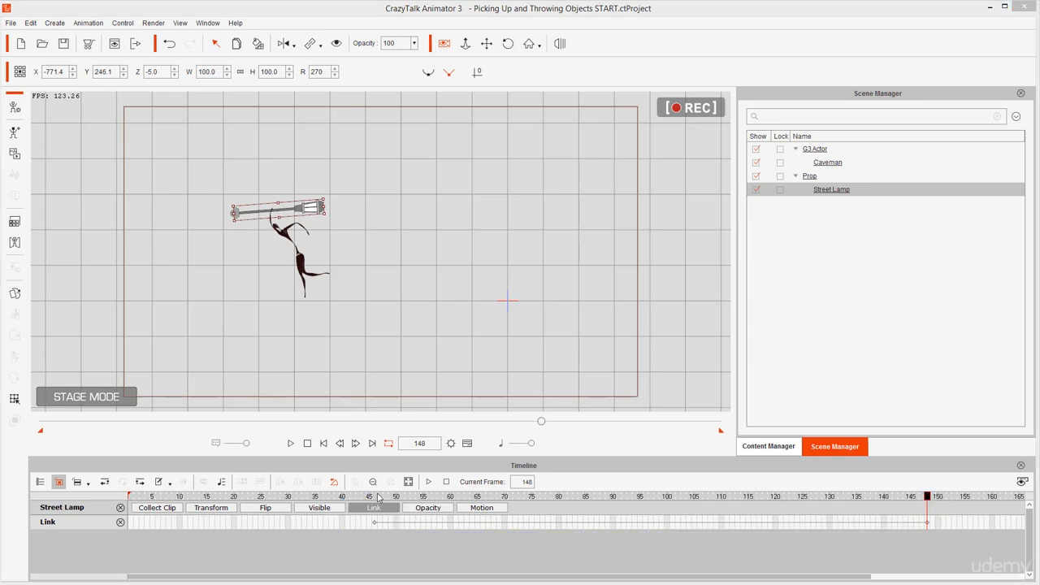
# - Play the animation from just before the pick-up to check where the lamp attaches and releases
pyautogui.moveTo(378, 497); pyautogui.dragTo(331, 501)
pyautogui.press('space')
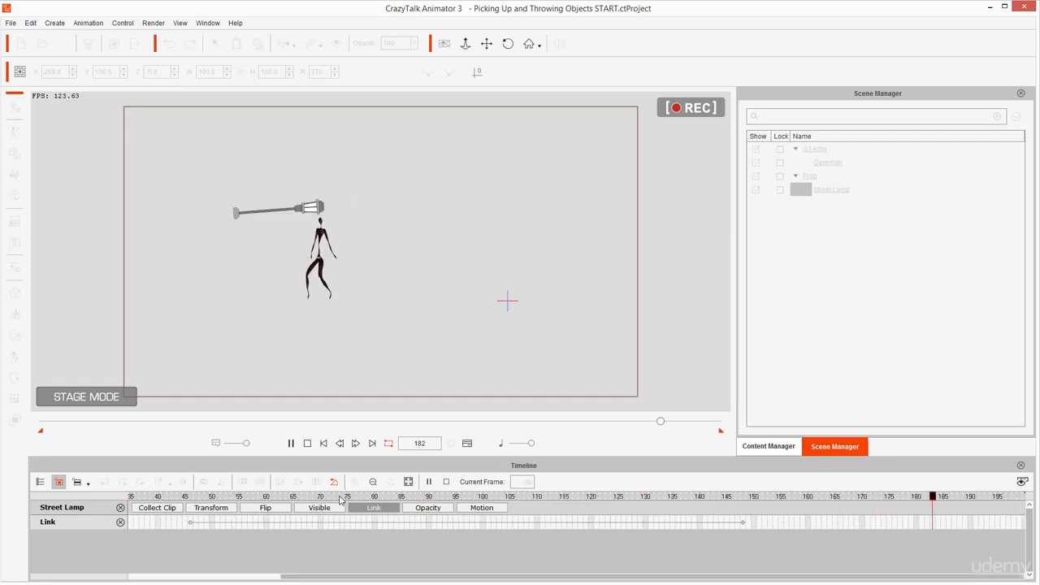
pyautogui.press('space')
# - Move the Street Lamp past the left edge of the camera frame at frame 165
pyautogui.moveTo(399, 496); pyautogui.dragTo(833, 498)
pyautogui.scroll(-3, 777, 536)
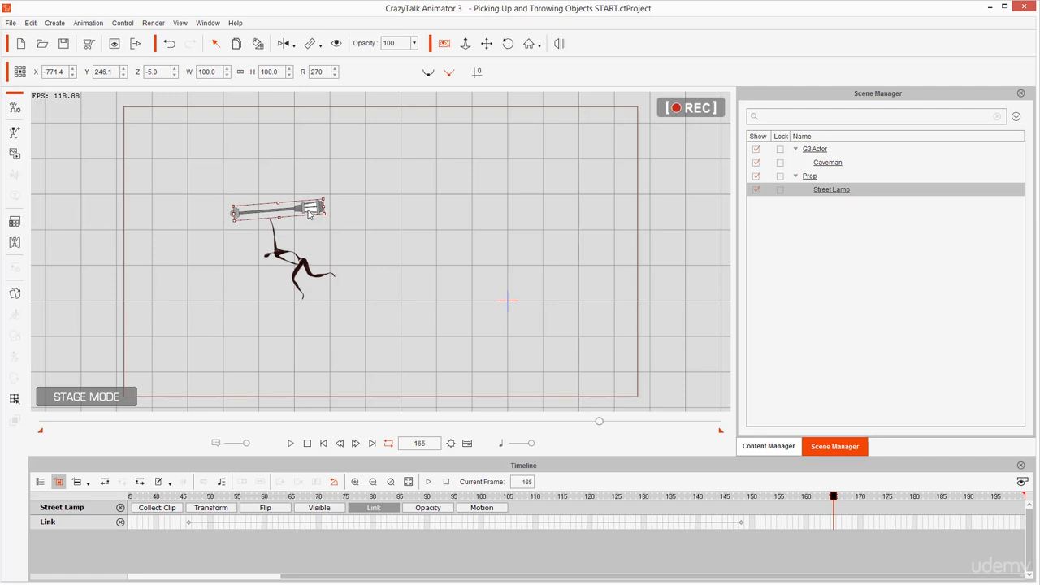
pyautogui.moveTo(305, 213); pyautogui.dragTo(32, 229)
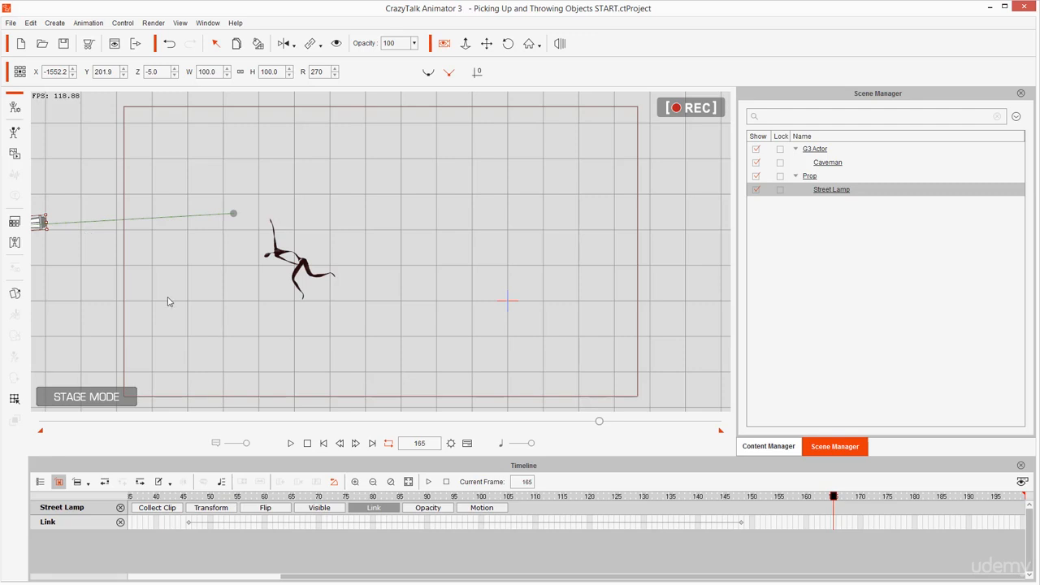
pyautogui.moveTo(742, 512)
pyautogui.mouseDown()
pyautogui.moveTo(723, 512)
pyautogui.moveTo(751, 526)
pyautogui.moveTo(734, 510)
pyautogui.mouseUp()
pyautogui.press('Escape')
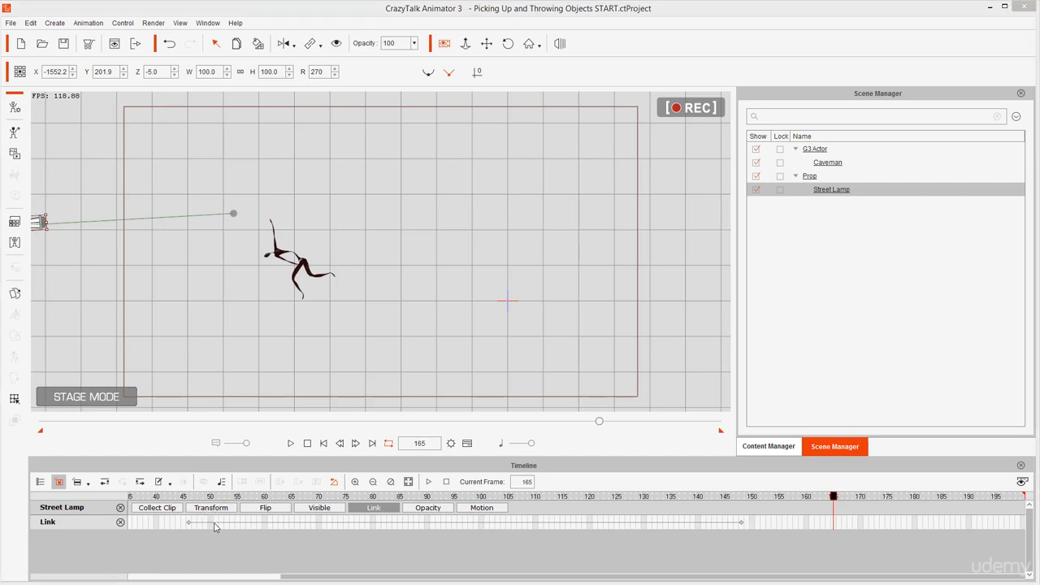
# - Show the Transform track of the Street Lamp in the timeline
pyautogui.click(211, 508)
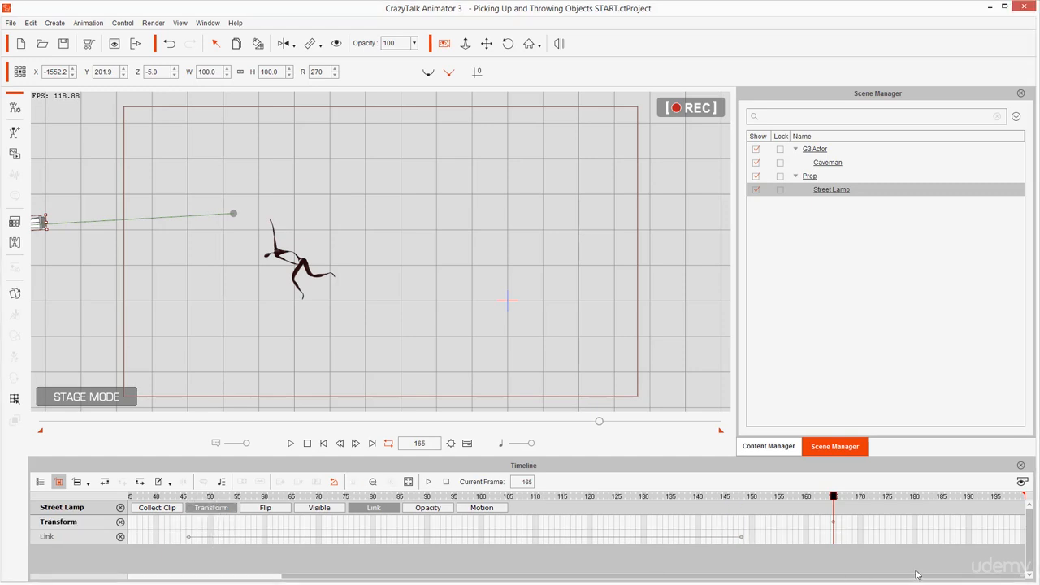
pyautogui.moveTo(834, 510)
pyautogui.mouseDown()
pyautogui.moveTo(825, 533)
pyautogui.moveTo(836, 511)
pyautogui.mouseUp()
pyautogui.moveTo(746, 512)
pyautogui.mouseDown()
pyautogui.moveTo(731, 510)
pyautogui.moveTo(748, 538)
pyautogui.moveTo(730, 520)
pyautogui.moveTo(749, 531)
pyautogui.mouseUp()
pyautogui.press('Escape')
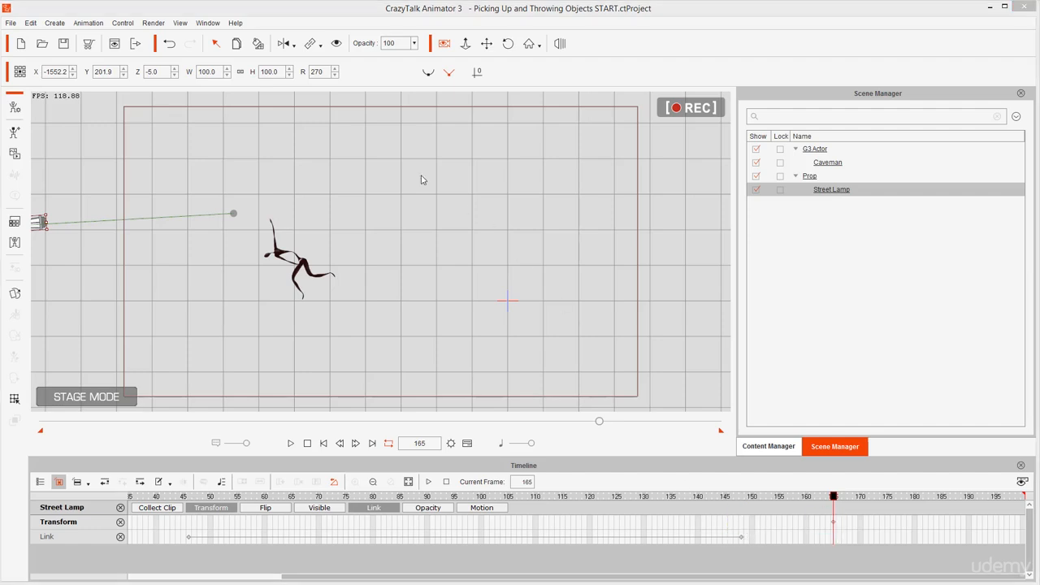
# - Scrub back to frame 163 and undo the Street Lamp's move
pyautogui.moveTo(840, 505); pyautogui.dragTo(823, 450)
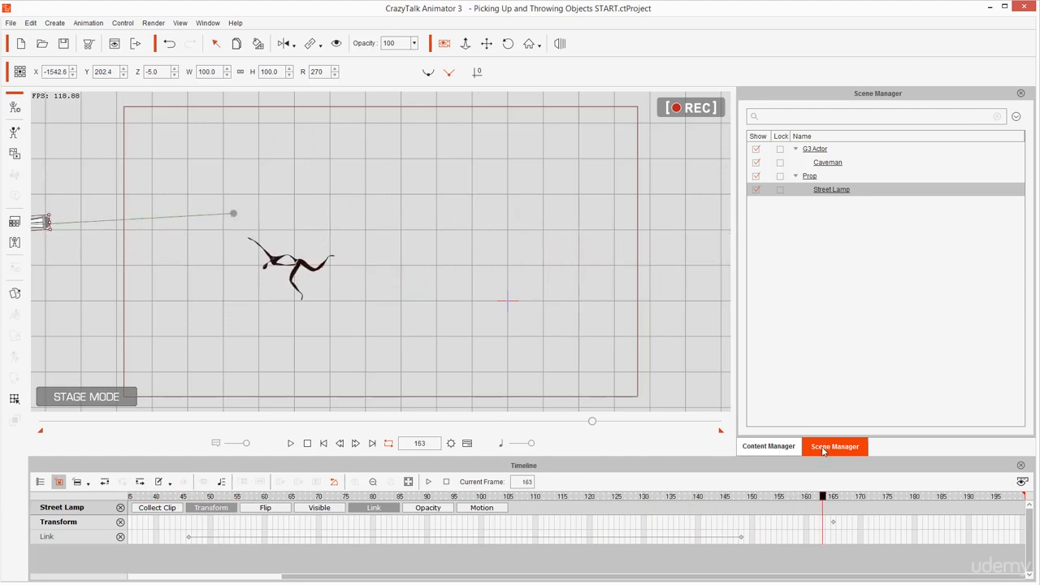
pyautogui.hotkey('ctrl', 'z')
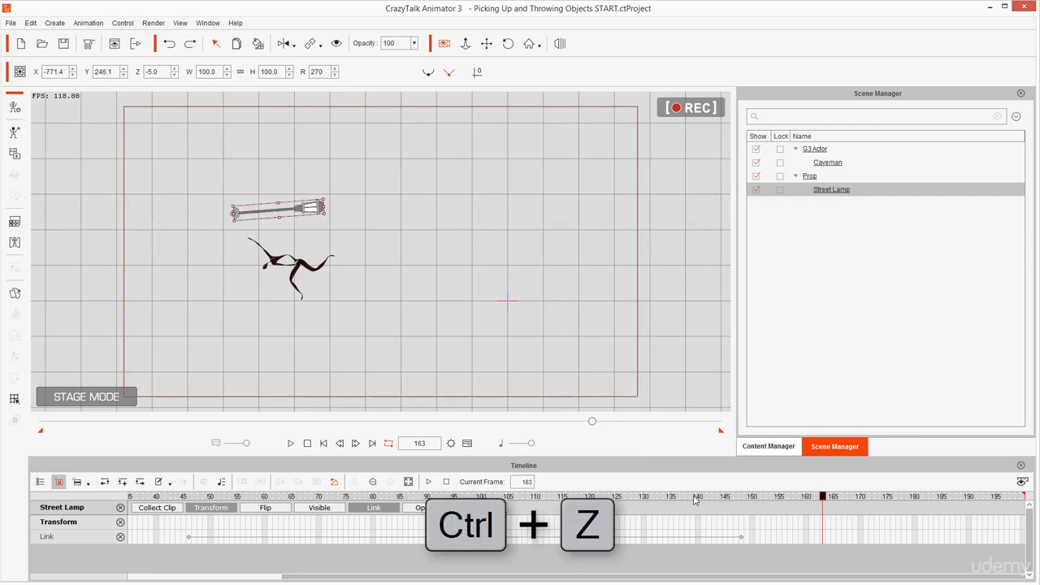
# - Add a Transform key for the Street Lamp at frame 148 and move it past the camera frame's left edge at frame 165
pyautogui.moveTo(741, 503)
pyautogui.mouseDown()
pyautogui.moveTo(731, 499)
pyautogui.moveTo(742, 499)
pyautogui.mouseUp()
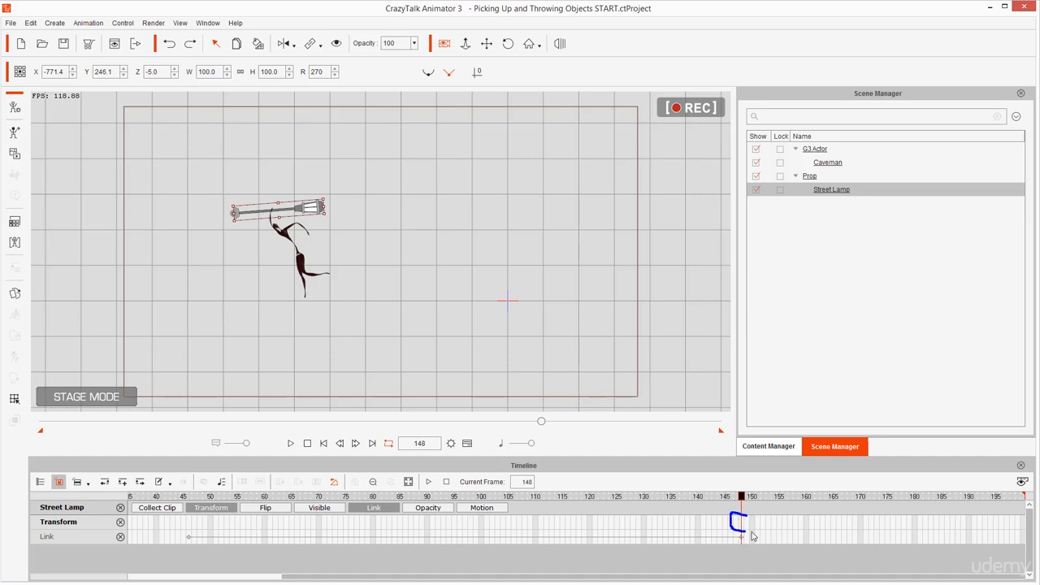
pyautogui.doubleClick(741, 525)
pyautogui.moveTo(743, 500); pyautogui.dragTo(833, 497)
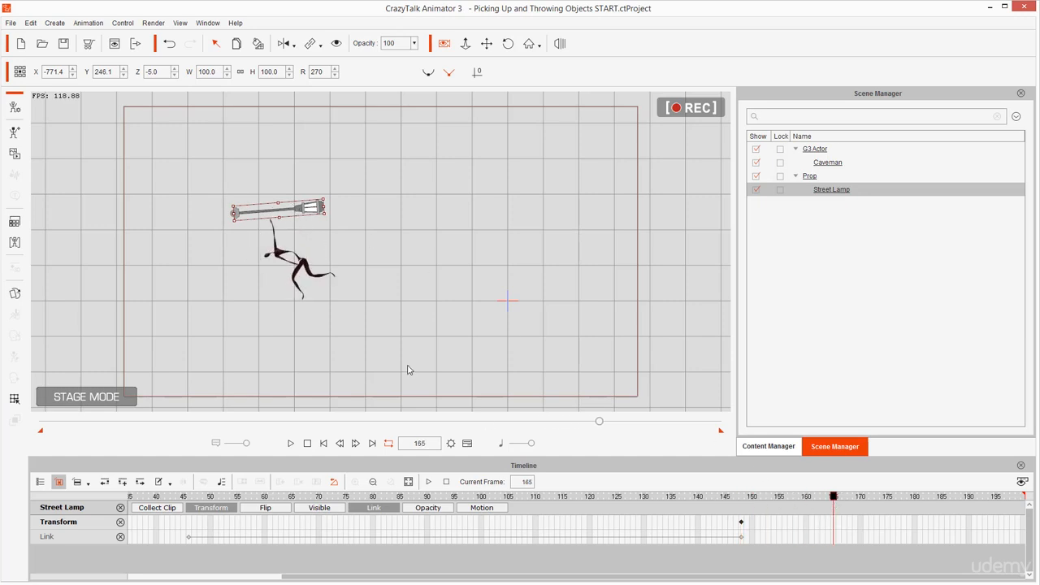
pyautogui.moveTo(314, 210); pyautogui.dragTo(34, 218)
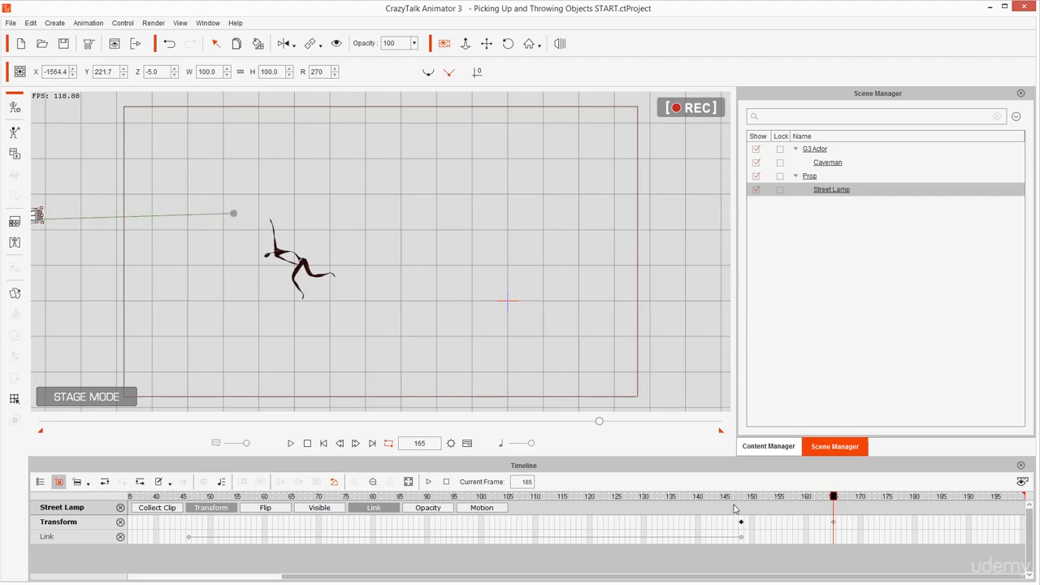
# - Play the animation from frame 144 to check the lamp's flight after the throw
pyautogui.moveTo(734, 509)
pyautogui.mouseDown()
pyautogui.moveTo(747, 497)
pyautogui.moveTo(843, 497)
pyautogui.moveTo(720, 497)
pyautogui.mouseUp()
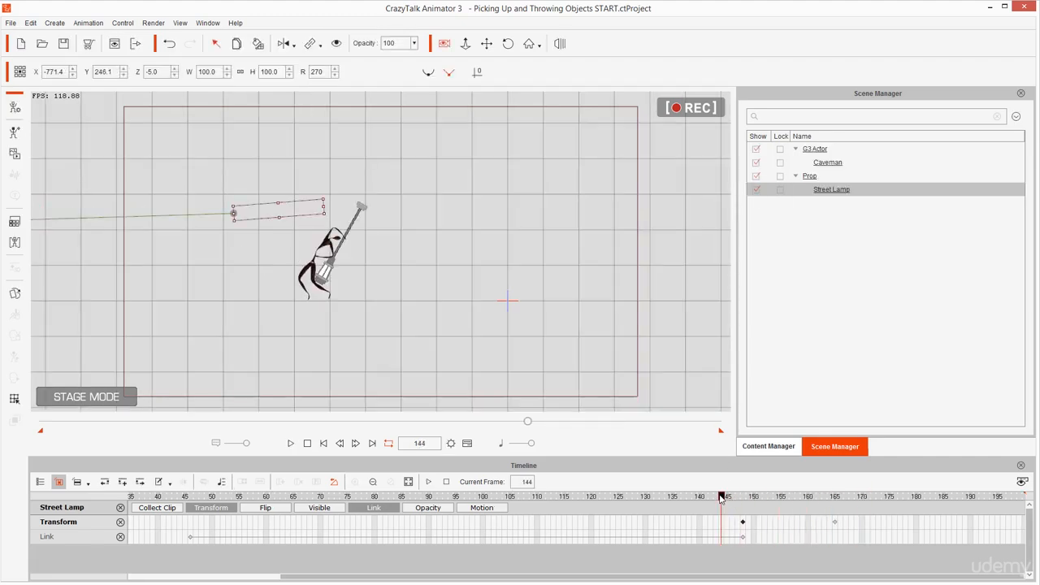
pyautogui.press('space')
pyautogui.press('space')
pyautogui.click(720, 498)
pyautogui.press('space')
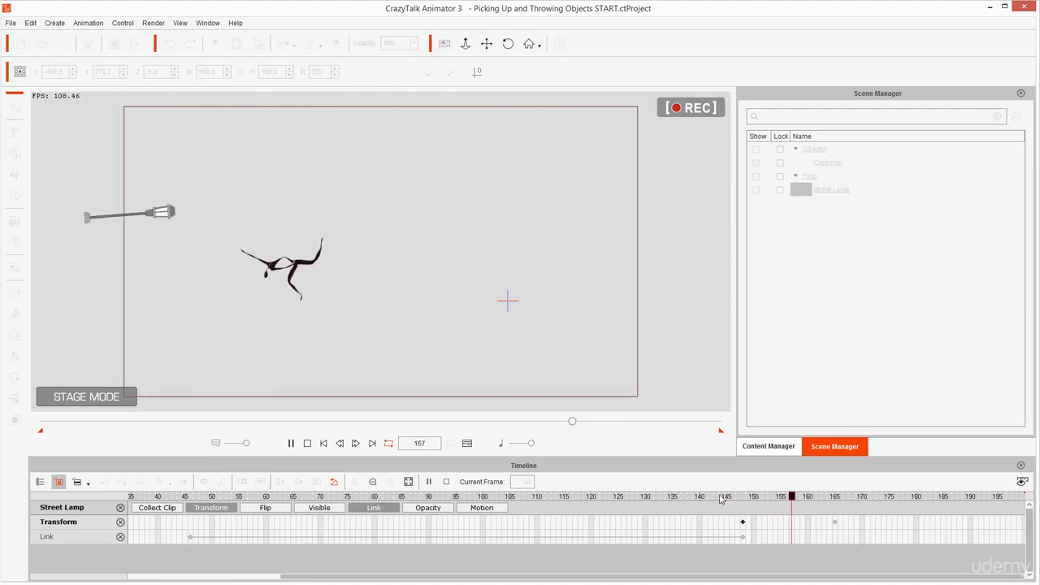
pyautogui.press('space')
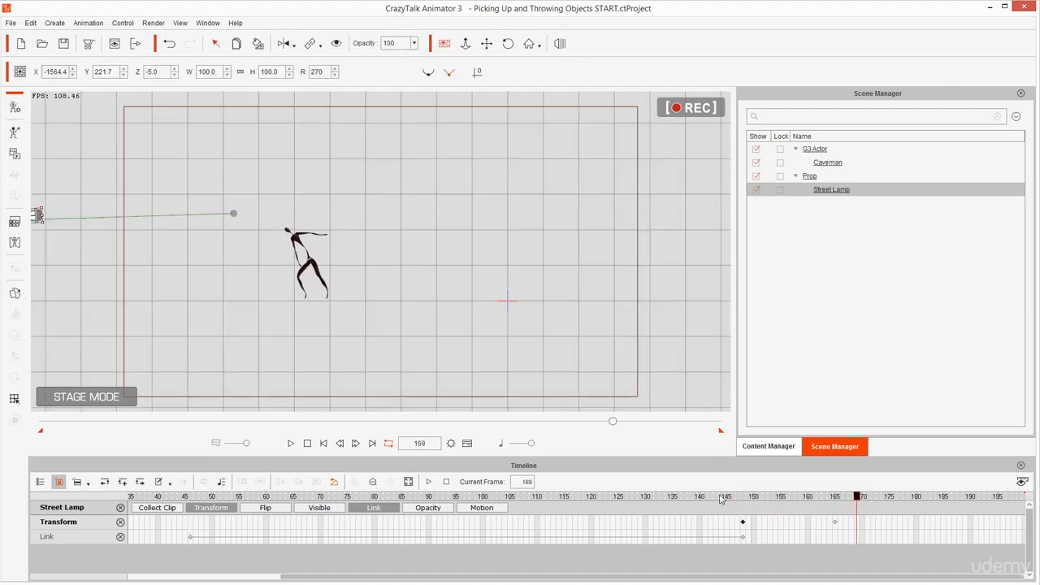
# - Set the transition curve of the Street Lamp's Transform key at frame 165 to Decelerate and play back the throw
pyautogui.click(834, 524)
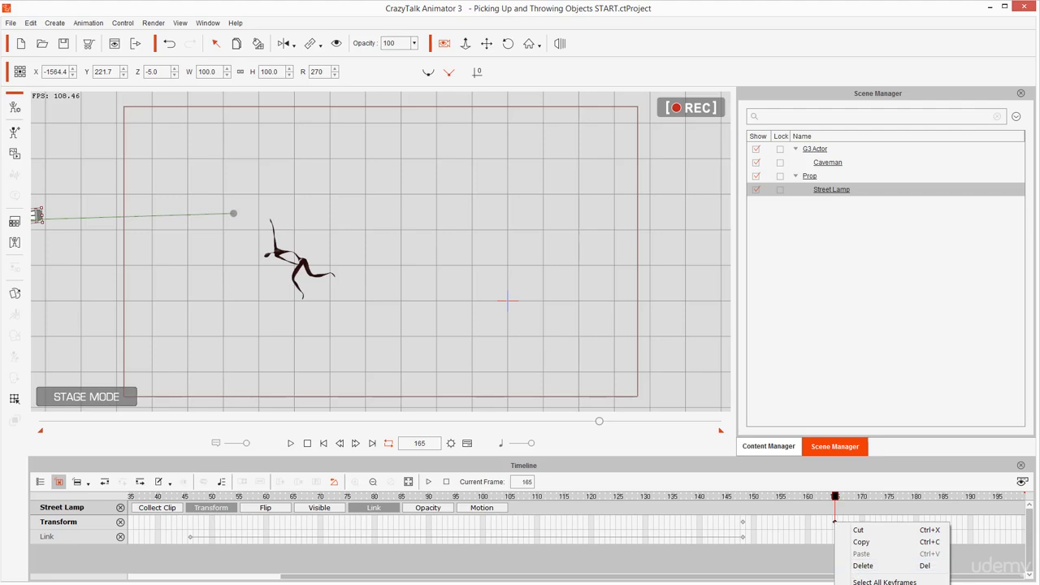
pyautogui.click(885, 582)
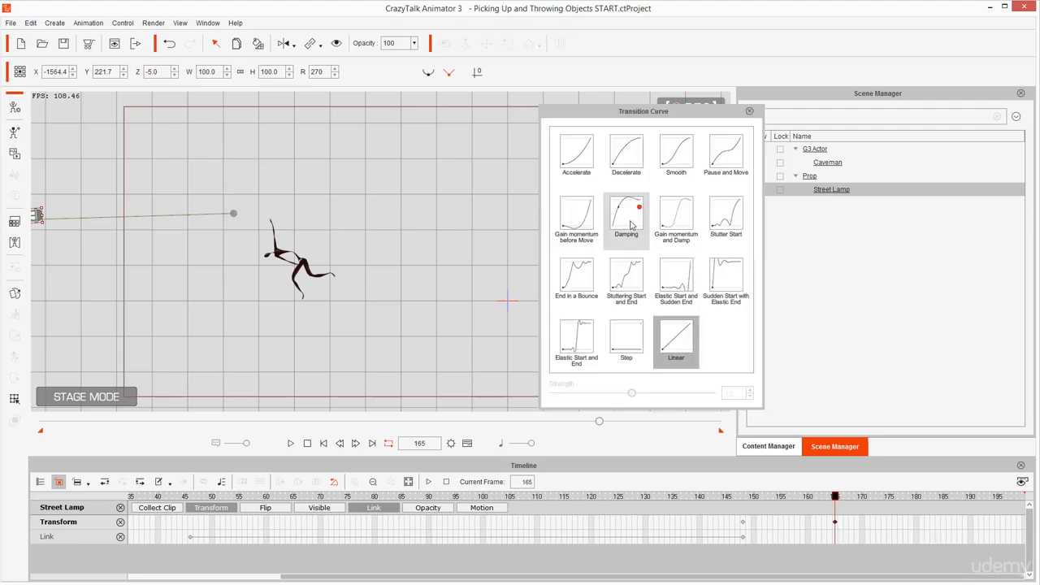
pyautogui.click(680, 159)
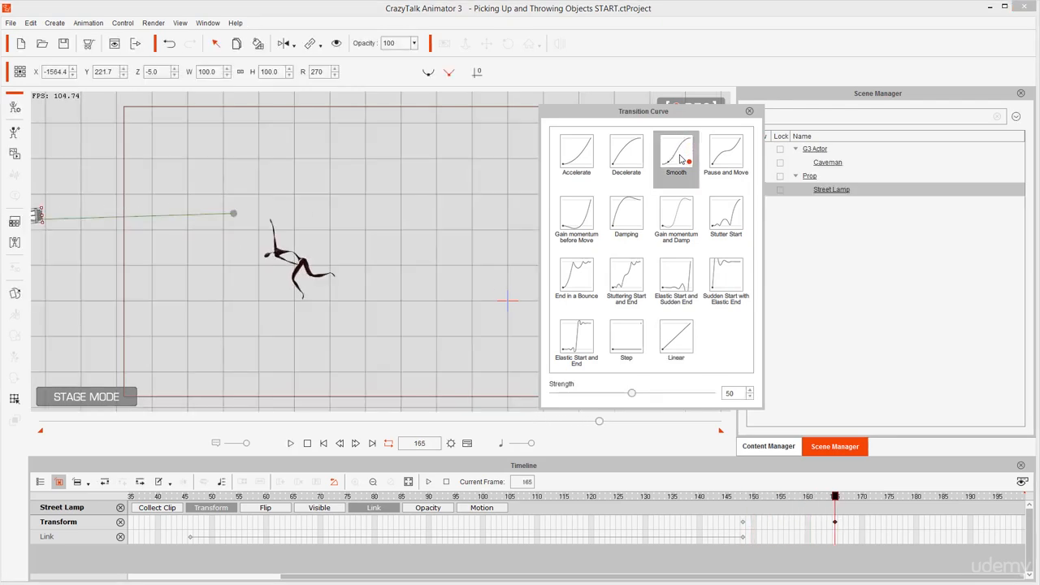
pyautogui.click(623, 161)
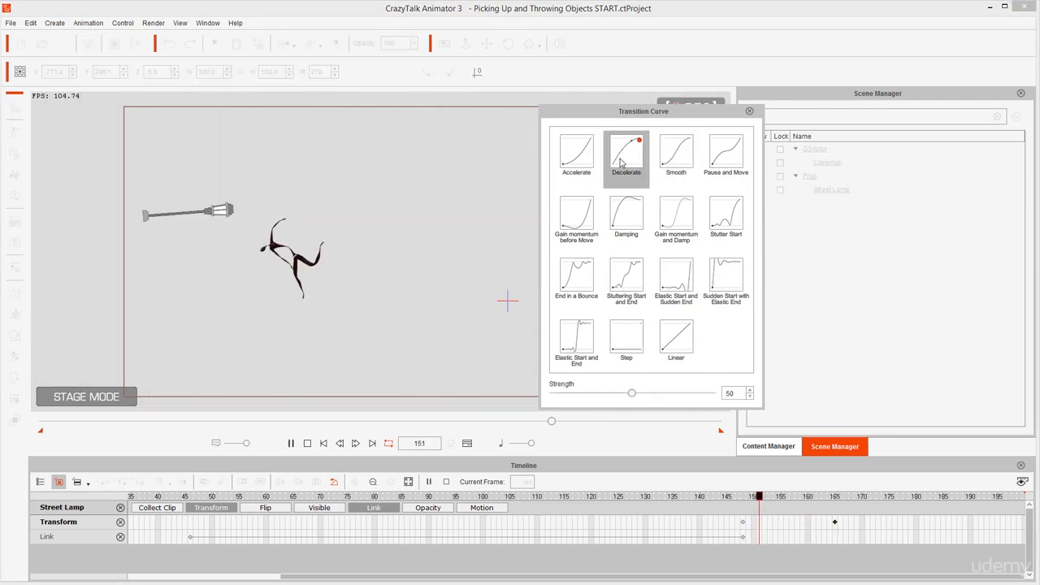
pyautogui.click(749, 112)
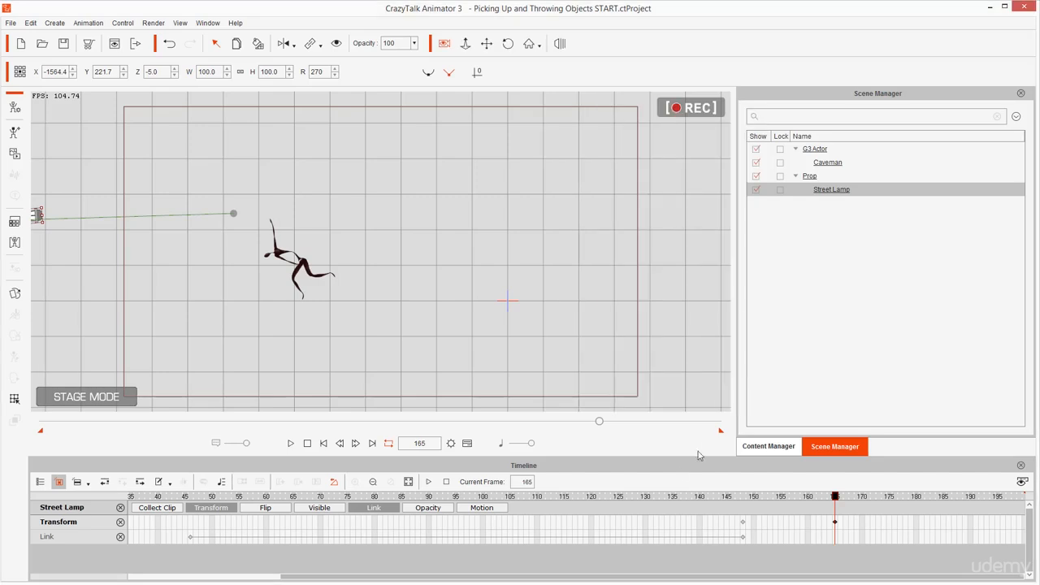
pyautogui.click(671, 495)
pyautogui.press('space')
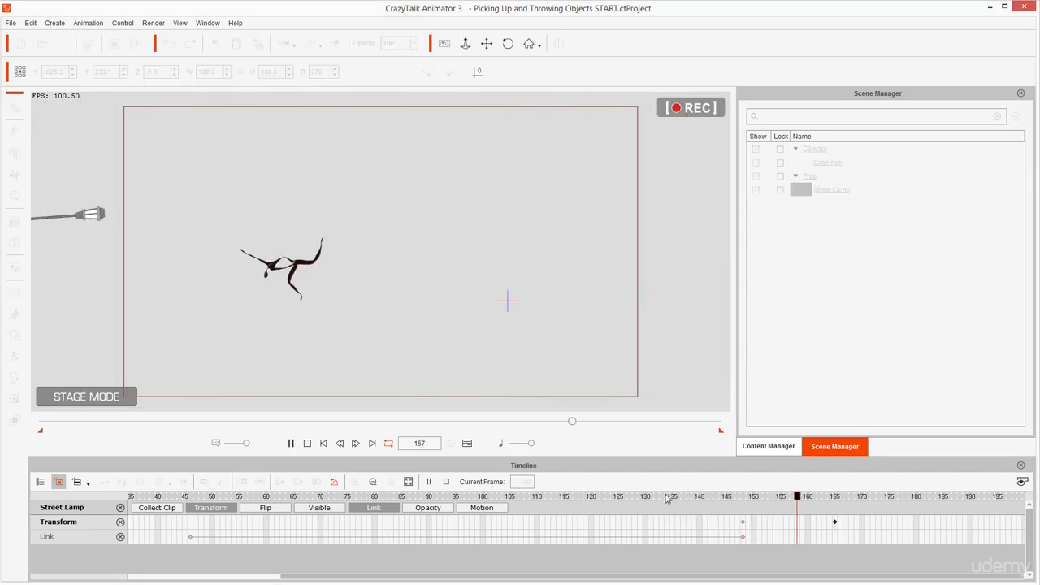